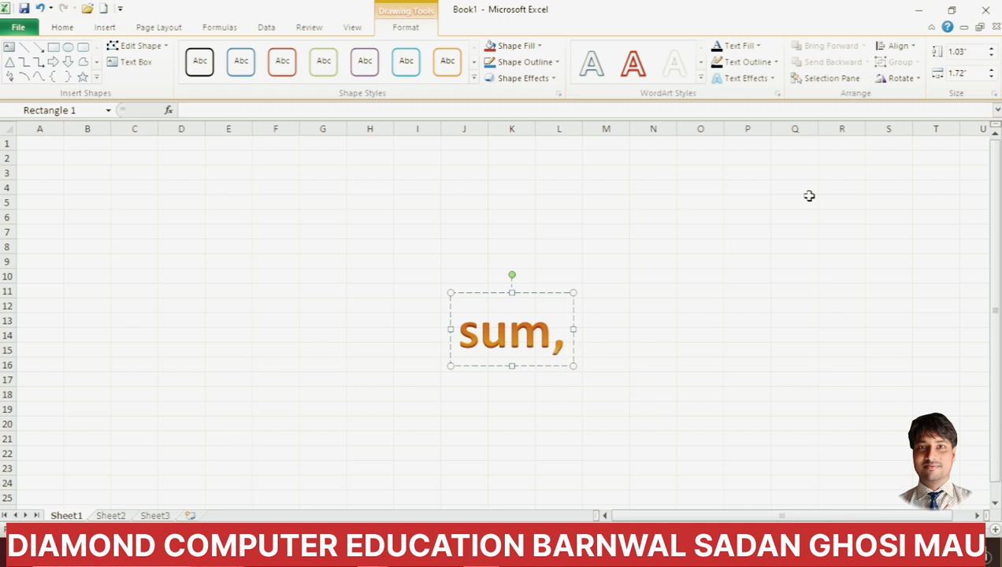
Complete the WordArt title as "sum,min, max,len" and move it up to about rows 3 to 7.
{"action": "type", "text": "min,"}
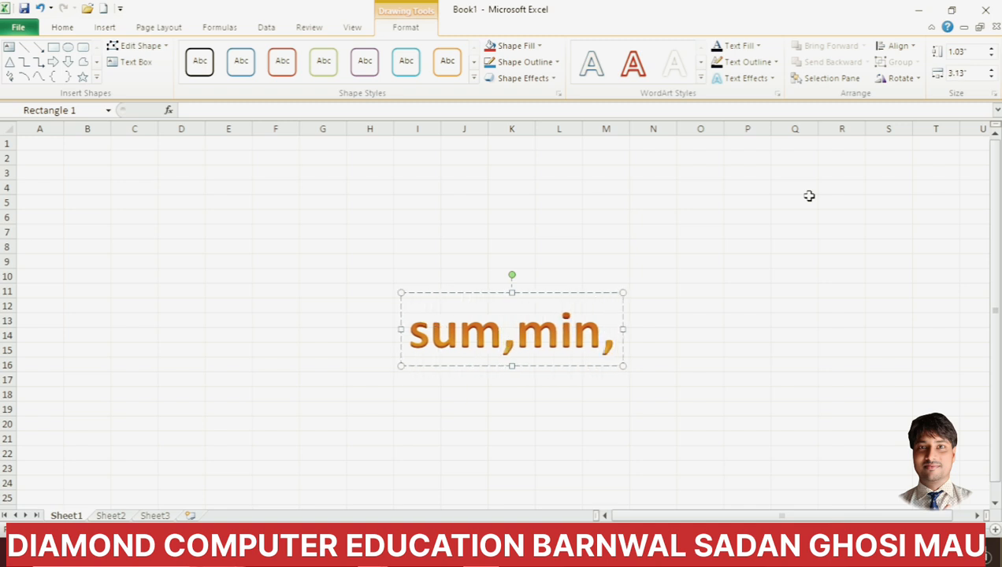
{"action": "type", "text": " max,"}
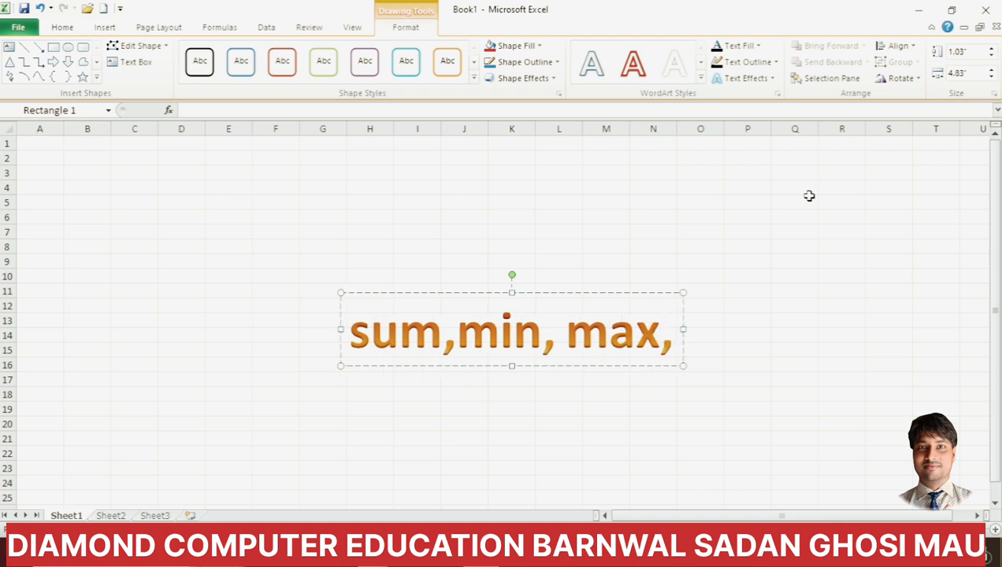
{"action": "type", "text": "len"}
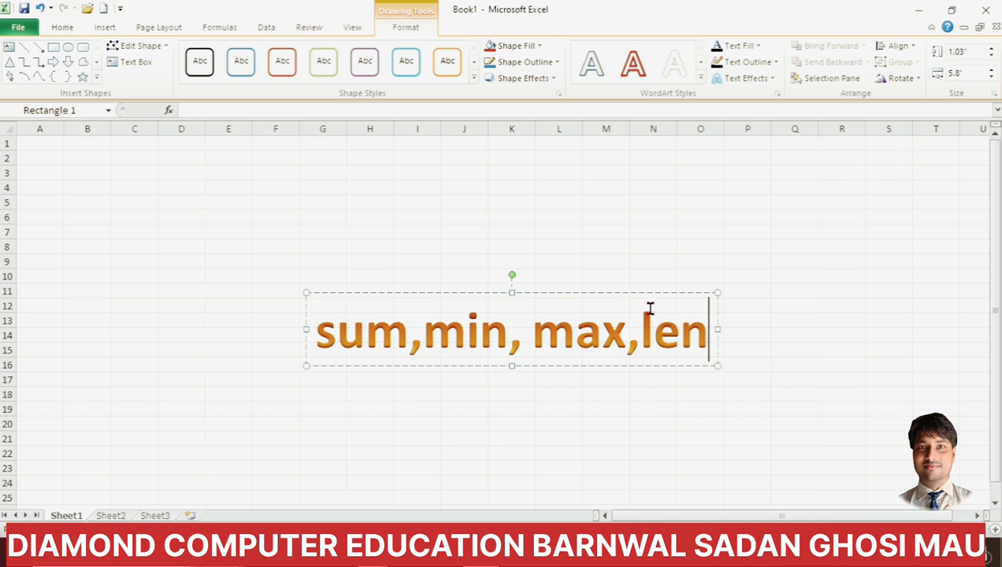
{"action": "left_click_drag", "start_coordinate": [642, 296], "coordinate": [626, 163]}
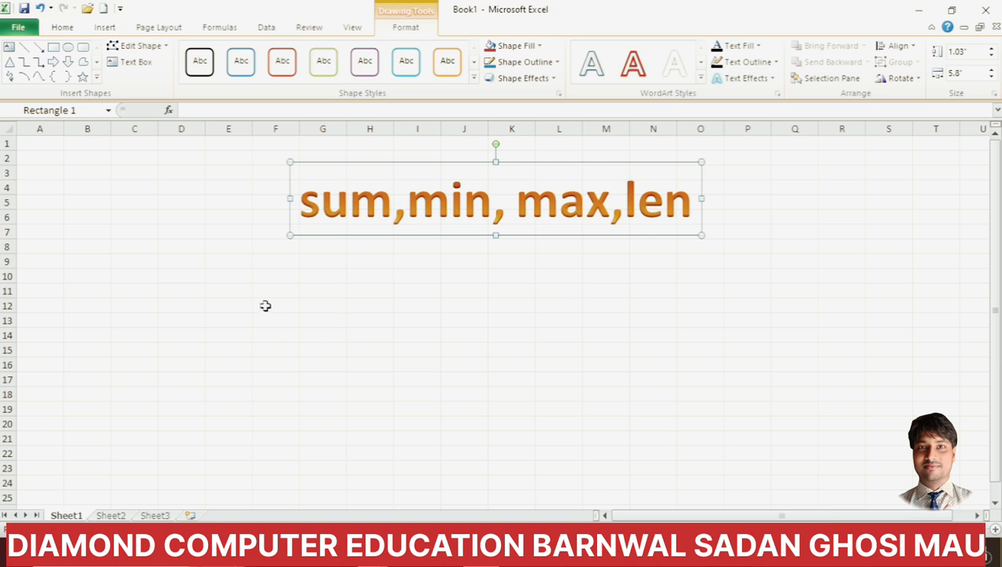
{"action": "left_click", "coordinate": [256, 276]}
{"action": "left_click", "coordinate": [238, 273]}
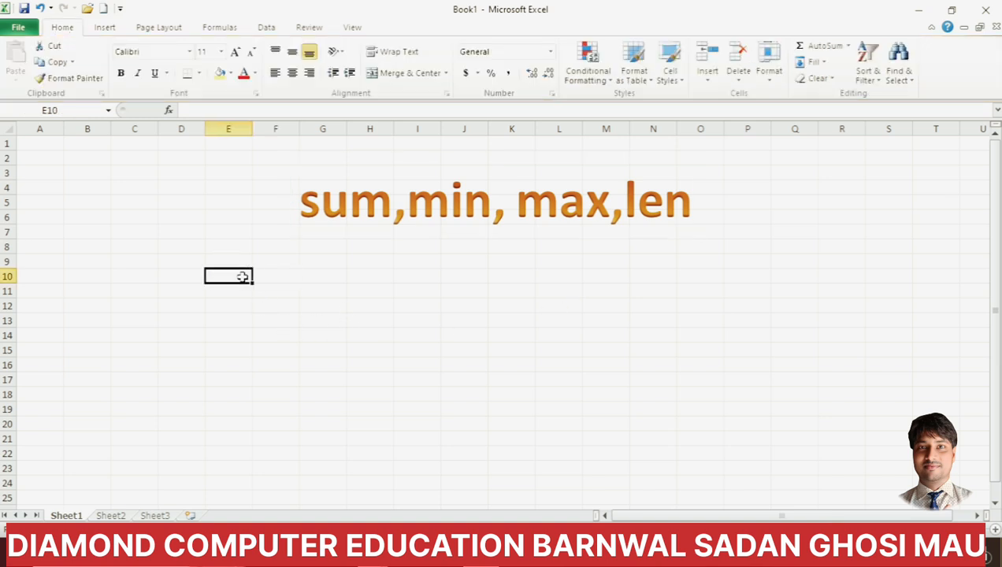
Enter the column header "emp name" in cell F9.
{"action": "left_click", "coordinate": [272, 264]}
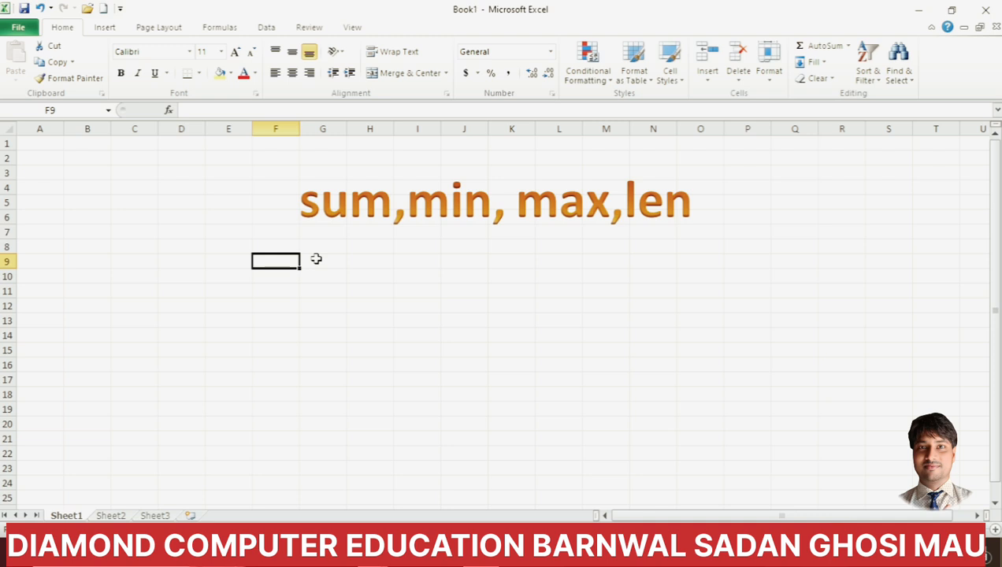
{"action": "type", "text": "data"}
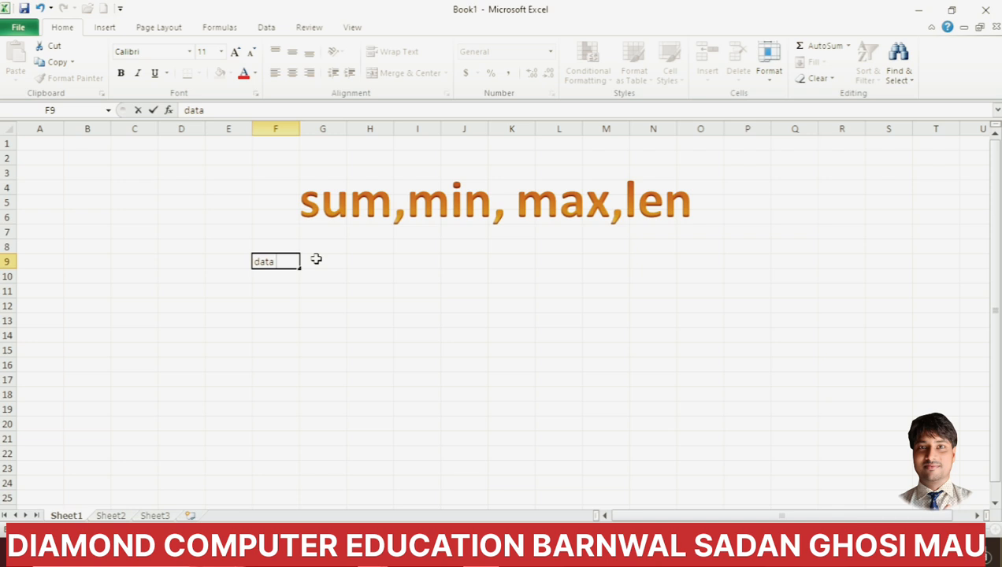
{"action": "key", "text": "BackSpace"}
{"action": "key", "text": "BackSpace"}
{"action": "key", "text": "BackSpace"}
{"action": "key", "text": "BackSpace"}
{"action": "type", "text": "emp name"}
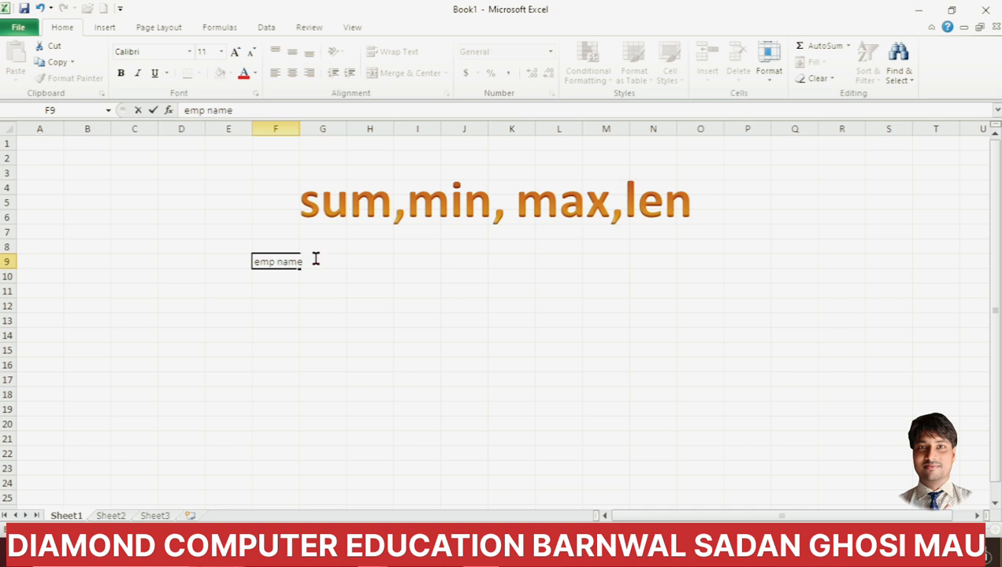
Enter the column header "basic salary" in cell G9.
{"action": "left_click", "coordinate": [315, 261]}
{"action": "type", "text": "sala"}
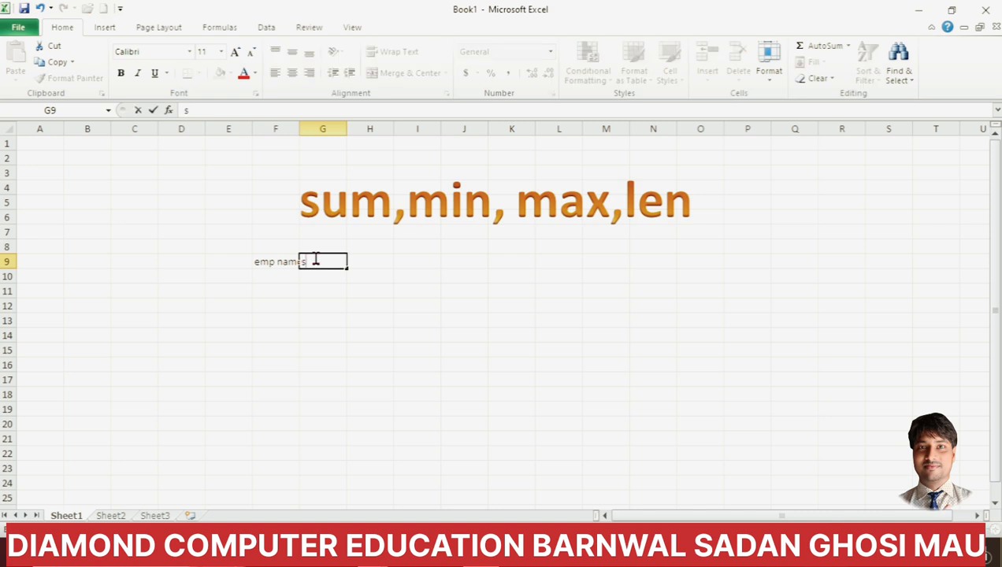
{"action": "key", "text": "BackSpace"}
{"action": "key", "text": "BackSpace"}
{"action": "key", "text": "BackSpace"}
{"action": "key", "text": "BackSpace"}
{"action": "type", "text": "basic salary"}
{"action": "key", "text": "Tab"}
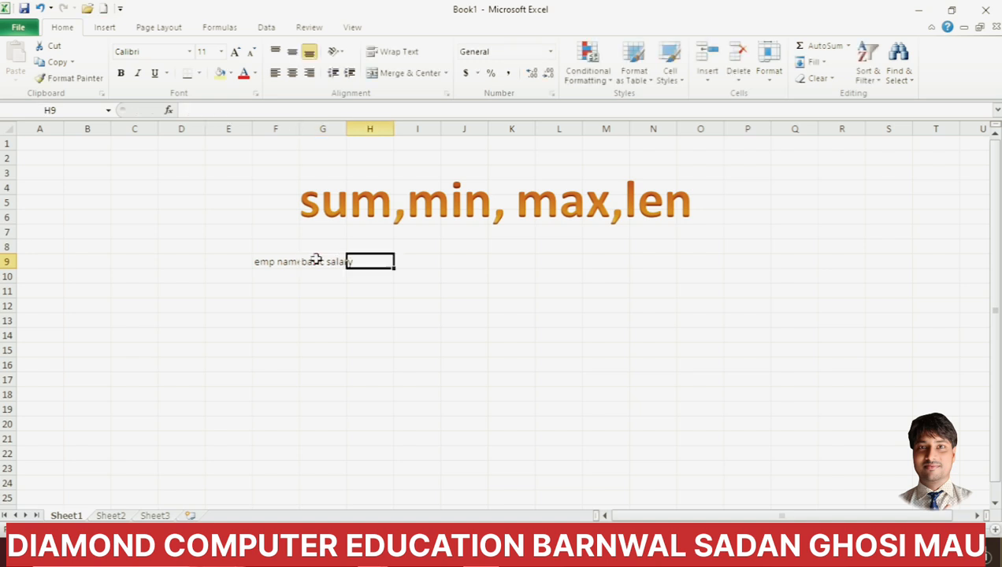
Add the headers "TA 12%" in cell H9 and "DA 15%" in cell I9.
{"action": "type", "text": "ta"}
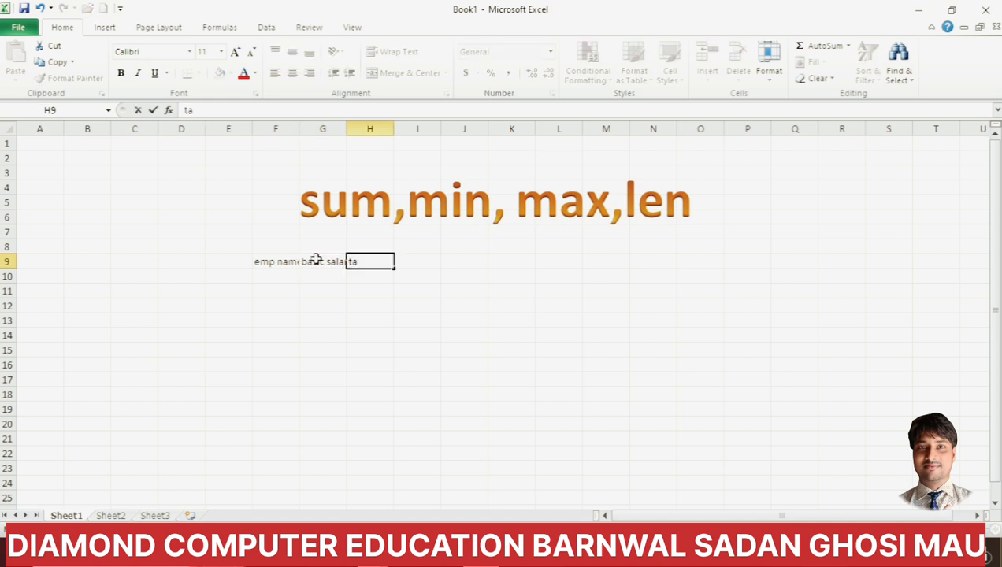
{"action": "key", "text": "BackSpace"}
{"action": "key", "text": "BackSpace"}
{"action": "type", "text": "TA 12%"}
{"action": "key", "text": "Tab"}
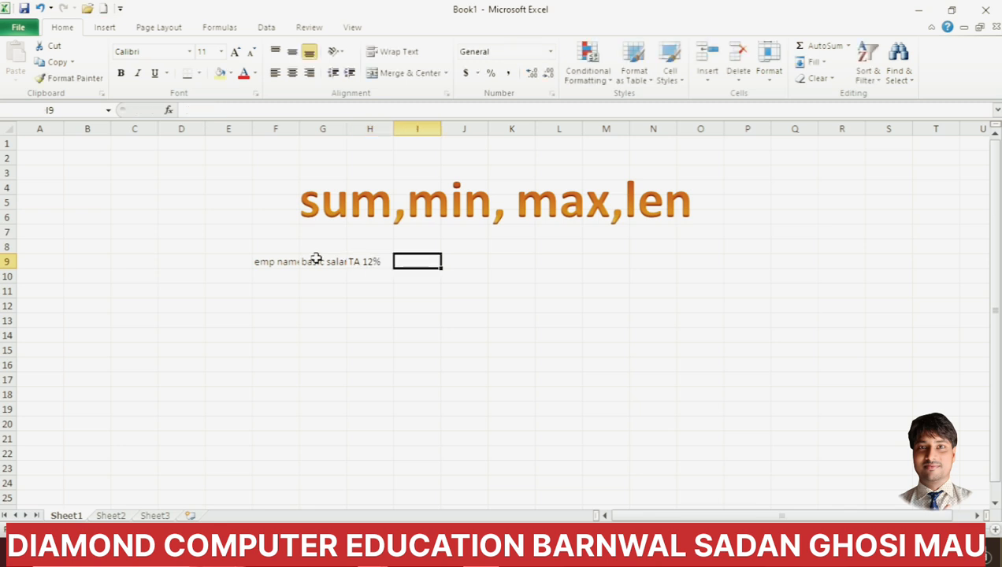
{"action": "type", "text": "d"}
{"action": "key", "text": "BackSpace"}
{"action": "type", "text": "DA"}
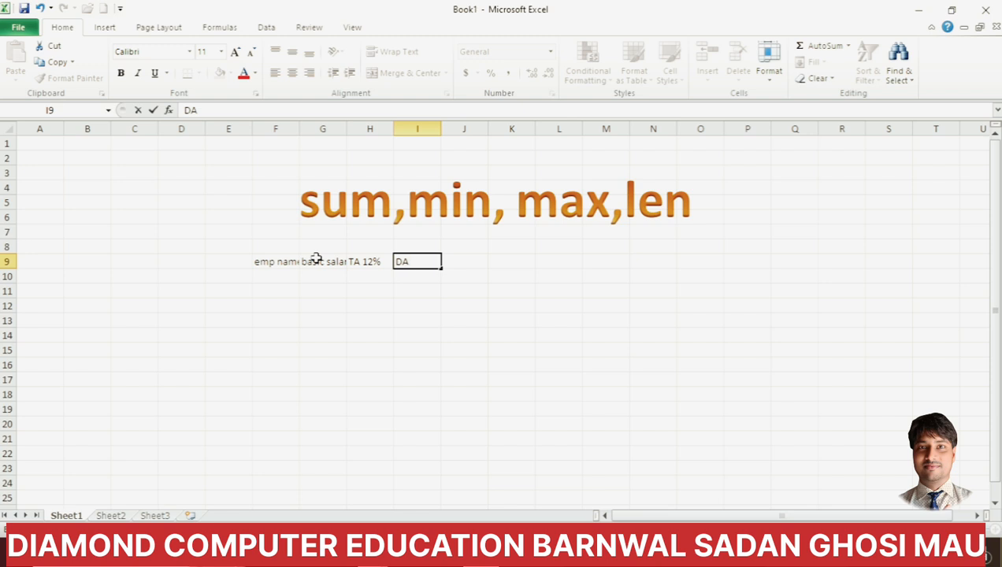
{"action": "type", "text": " 15%"}
{"action": "key", "text": "Tab"}
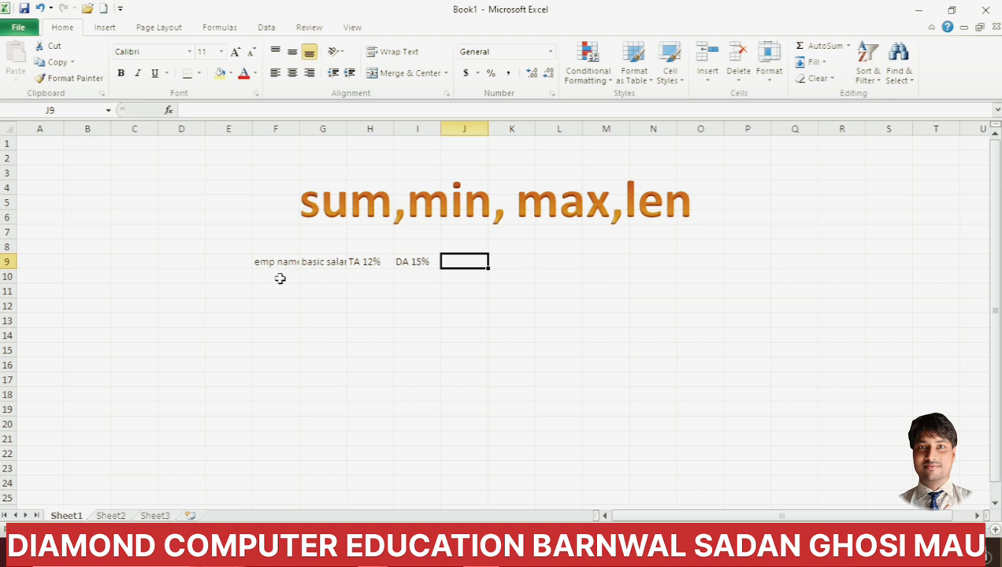
Enter the first names of four employees in cells F10 to F13 of the emp name column.
{"action": "left_click", "coordinate": [277, 277]}
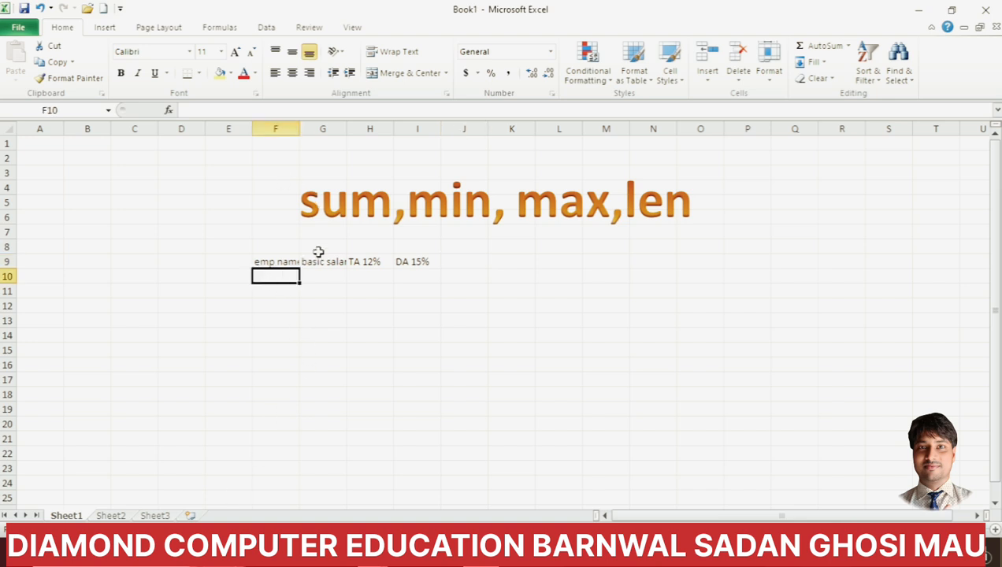
{"action": "type", "text": "prince"}
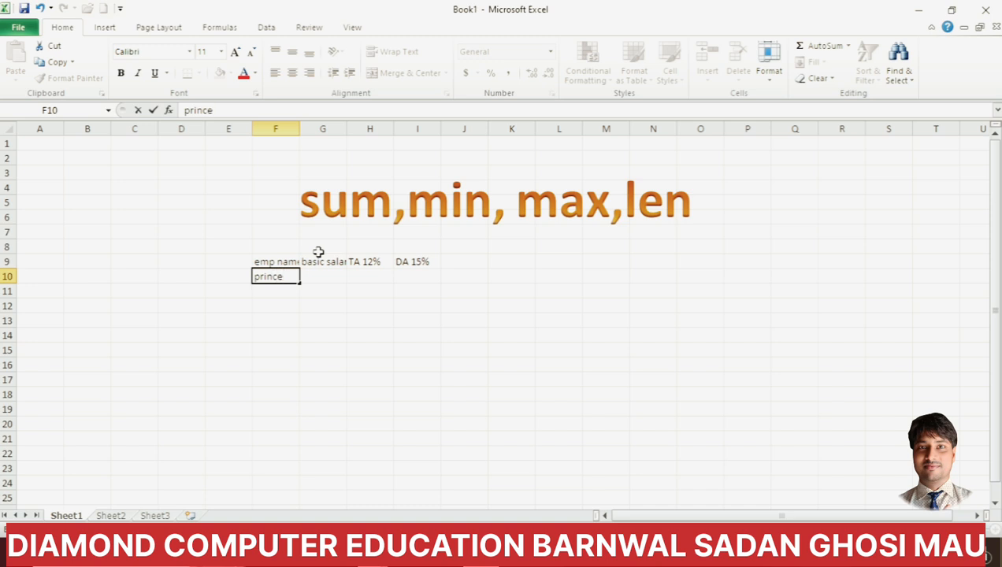
{"action": "key", "text": "Return"}
{"action": "type", "text": "aditya"}
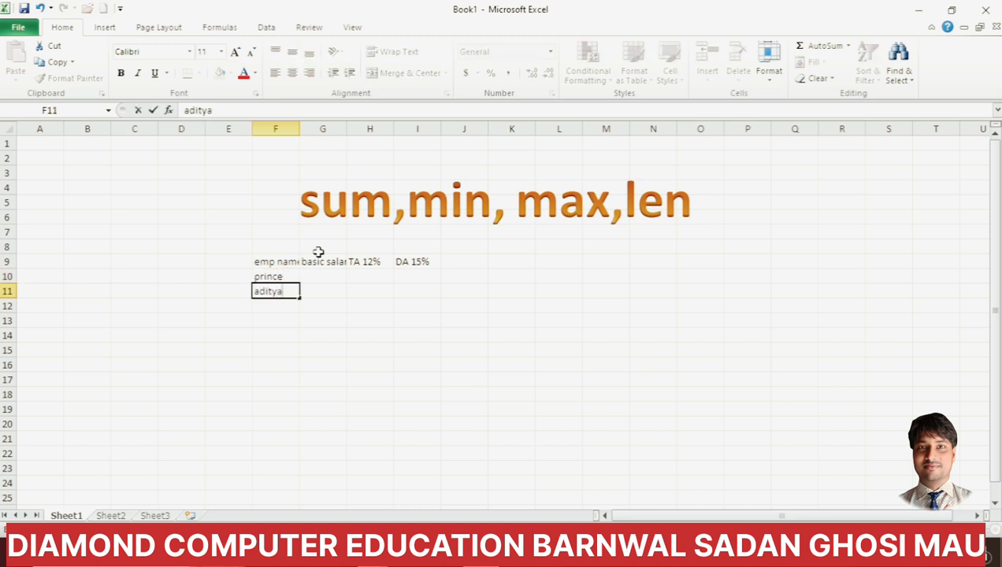
{"action": "key", "text": "Return"}
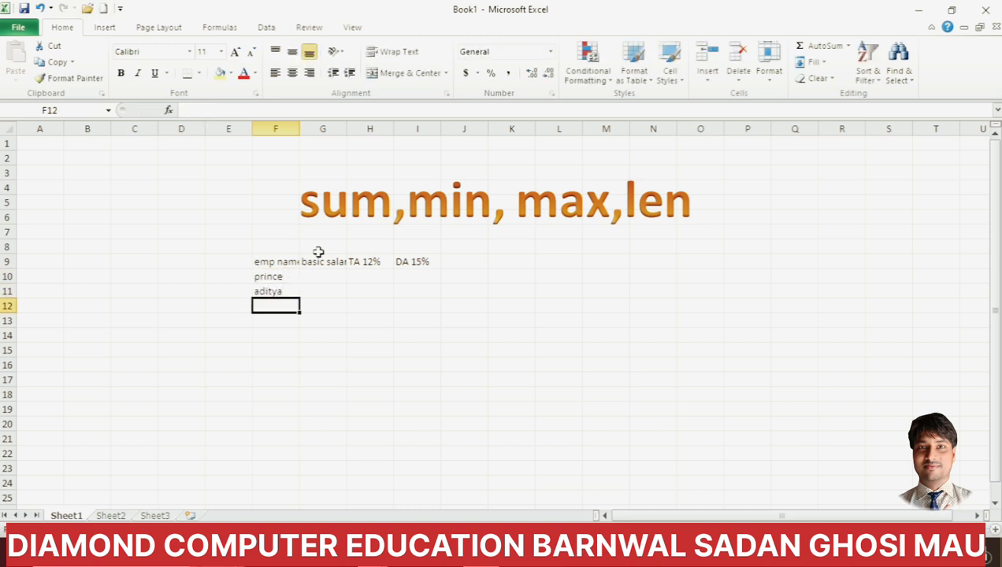
{"action": "type", "text": "suraj"}
{"action": "key", "text": "Return"}
{"action": "type", "text": "am"}
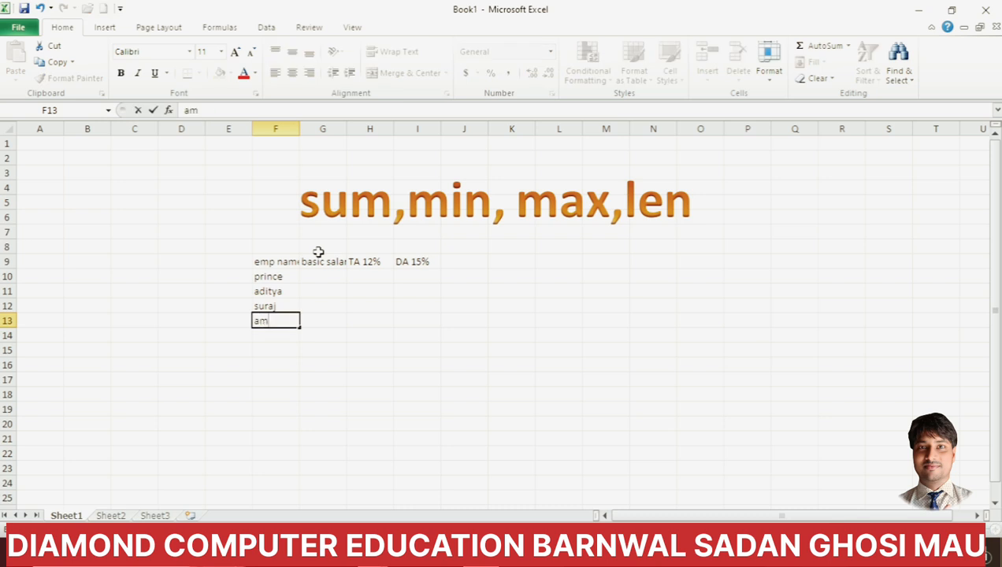
{"action": "type", "text": "it"}
{"action": "key", "text": "Return"}
Enter four more employee first names in cells F14 to F17 of the emp name column.
{"action": "type", "text": "vinay"}
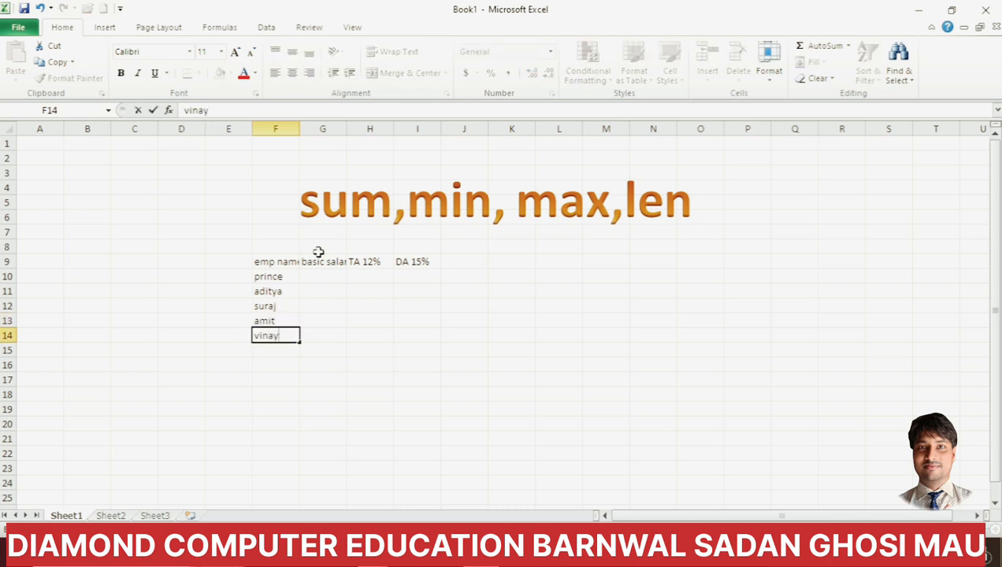
{"action": "key", "text": "Return"}
{"action": "type", "text": "rahul"}
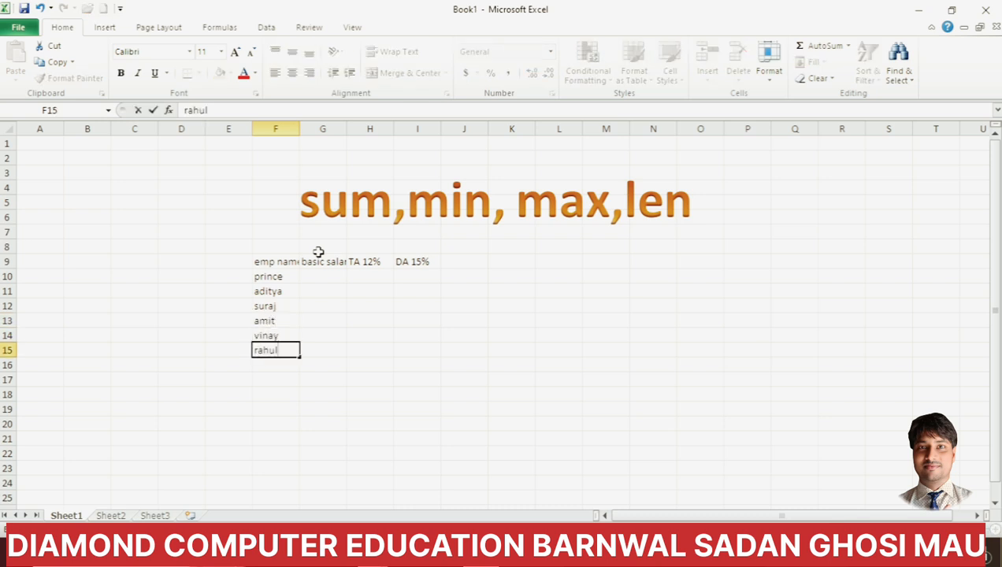
{"action": "key", "text": "Return"}
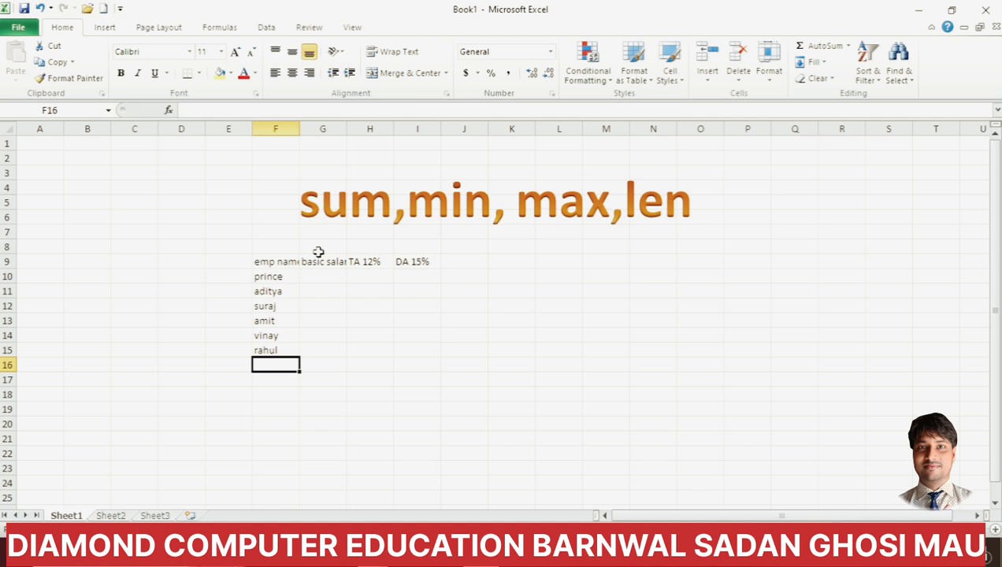
{"action": "type", "text": "roshan"}
{"action": "key", "text": "Return"}
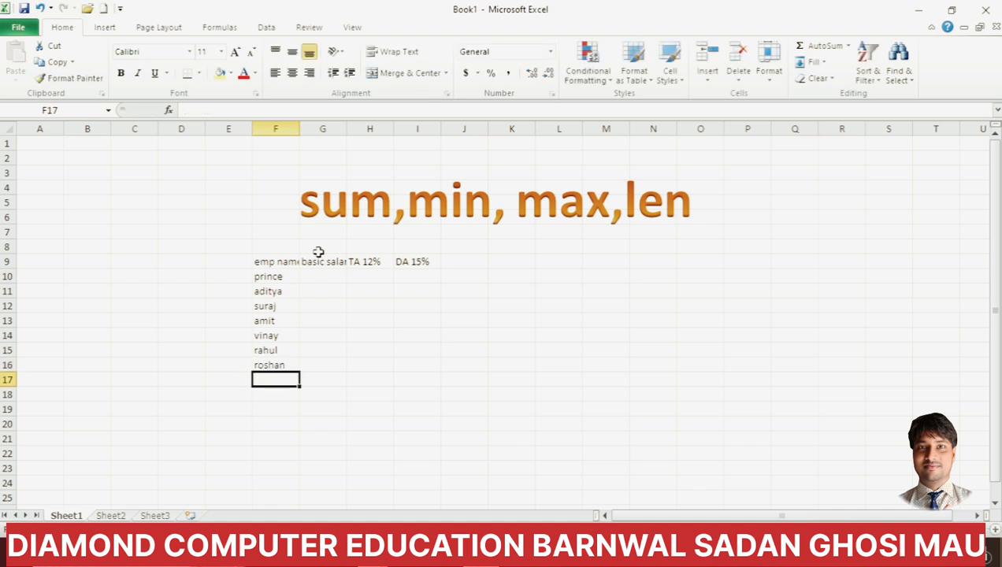
{"action": "type", "text": "ravi"}
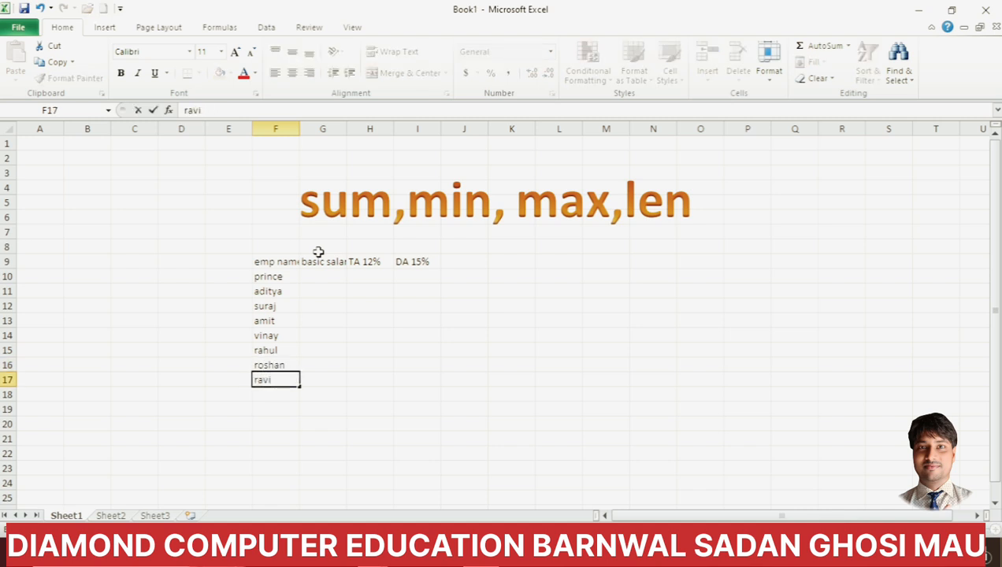
{"action": "key", "text": "Return"}
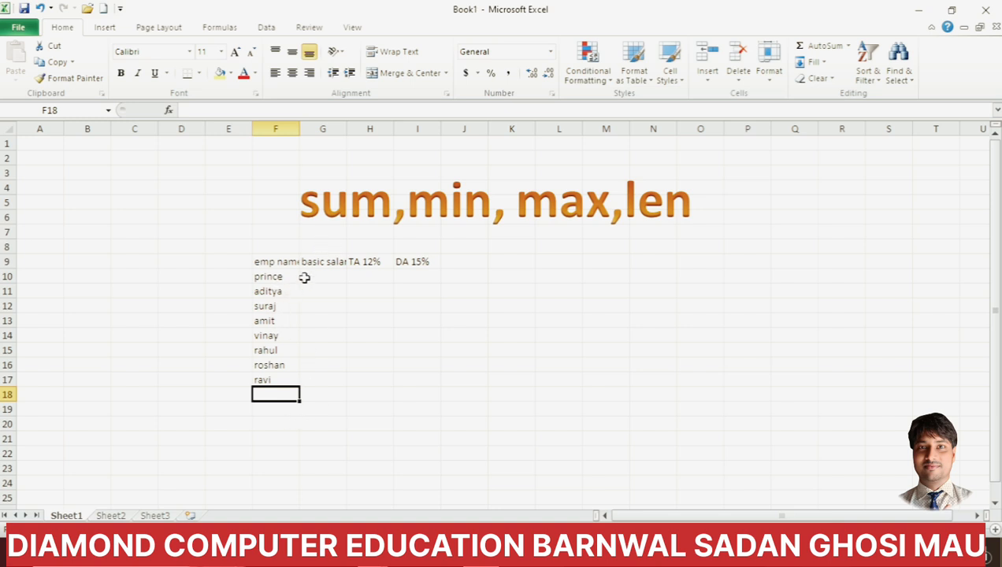
Enter the basic salaries 18000, 22000 and 20000 in cells G10, G11 and G12.
{"action": "left_click", "coordinate": [311, 276]}
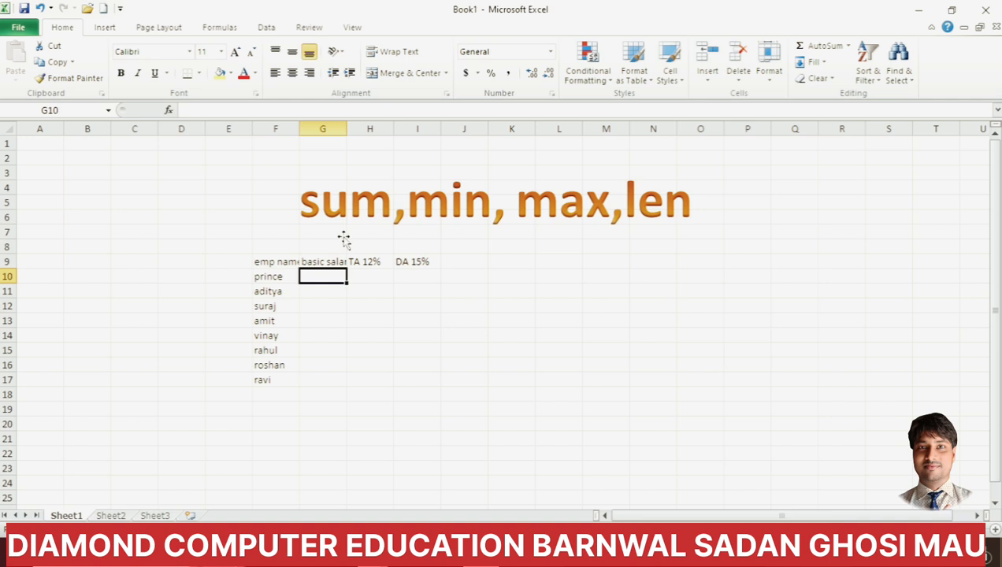
{"action": "type", "text": "18000"}
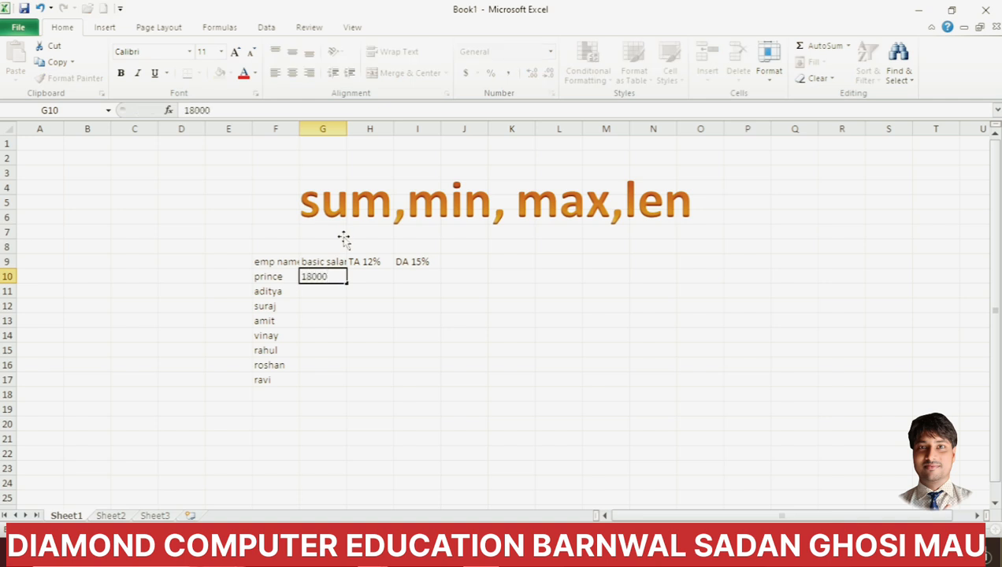
{"action": "key", "text": "Return"}
{"action": "type", "text": "20000"}
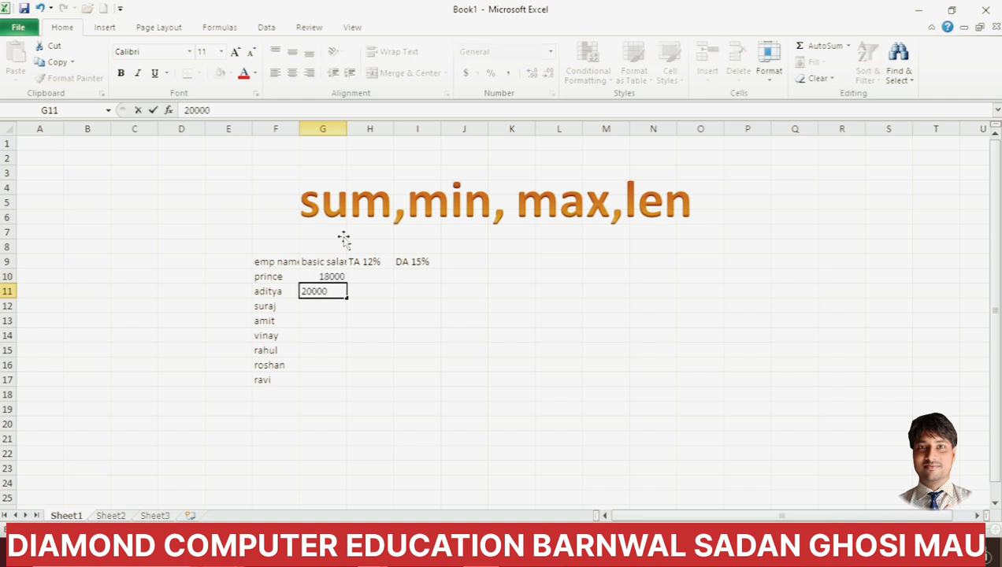
{"action": "key", "text": "BackSpace"}
{"action": "key", "text": "BackSpace"}
{"action": "key", "text": "BackSpace"}
{"action": "key", "text": "BackSpace"}
{"action": "type", "text": "2000"}
{"action": "key", "text": "Return"}
{"action": "type", "text": "2"}
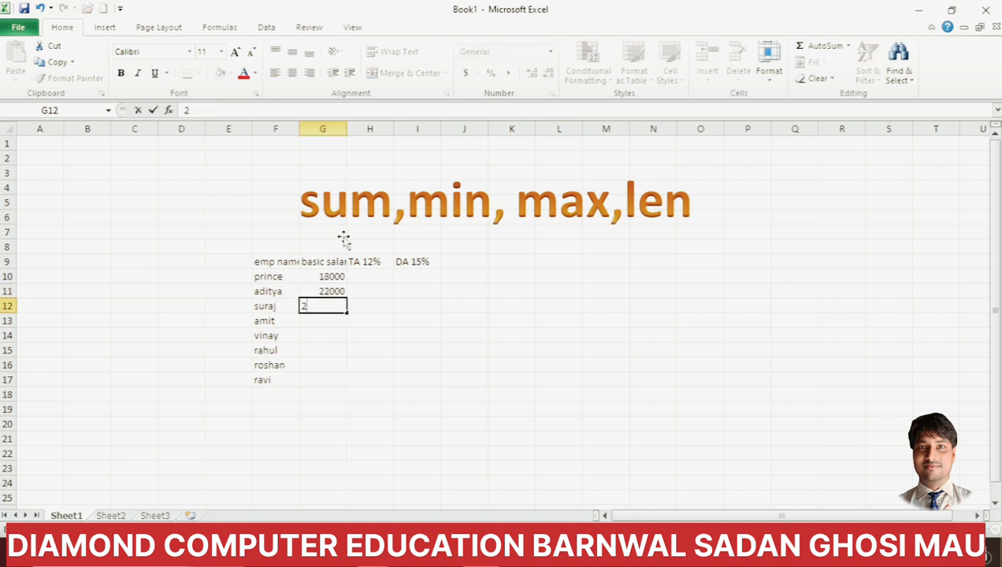
{"action": "type", "text": "0000"}
{"action": "key", "text": "Return"}
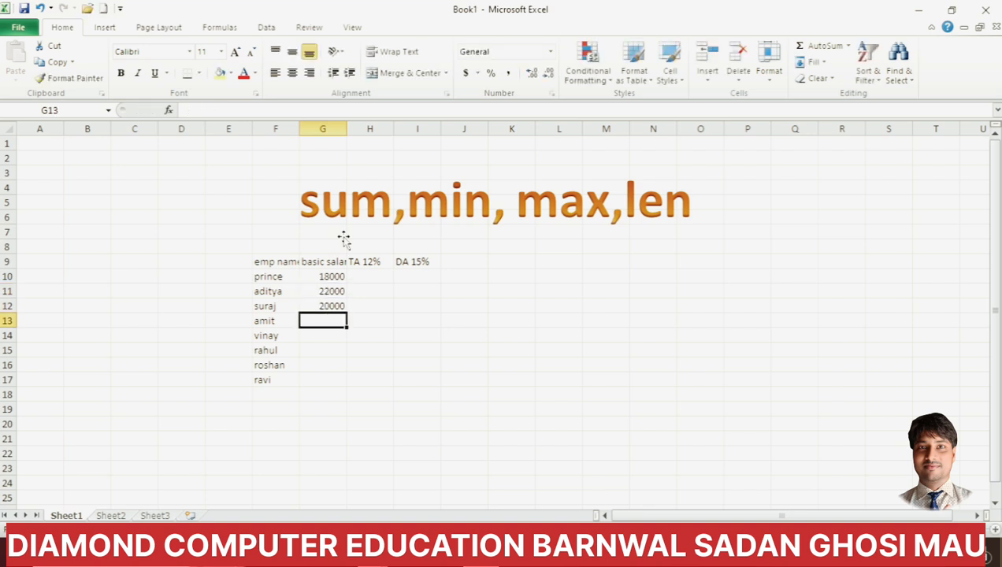
Enter the basic salaries 23000 in cell G13 and 16000 in cell G14.
{"action": "type", "text": "23"}
{"action": "key", "text": "Return"}
{"action": "key", "text": "Return"}
{"action": "key", "text": "Return"}
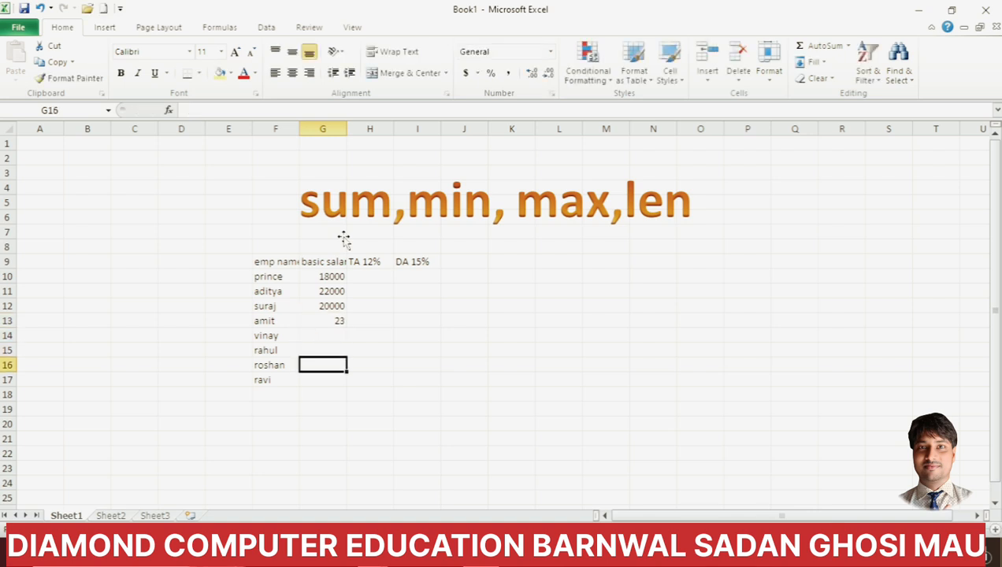
{"action": "key", "text": "Up"}
{"action": "key", "text": "Up"}
{"action": "key", "text": "Up"}
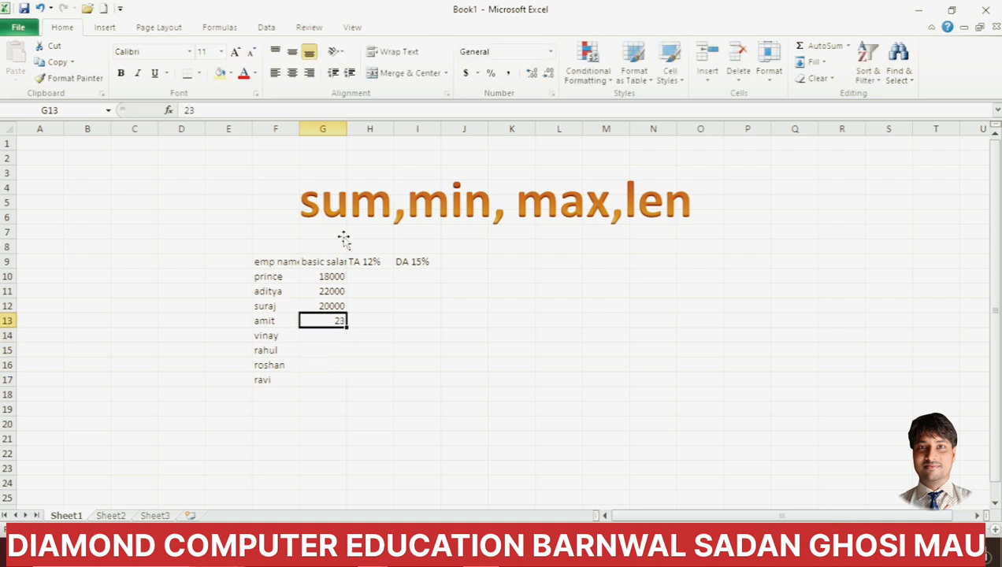
{"action": "type", "text": "2300"}
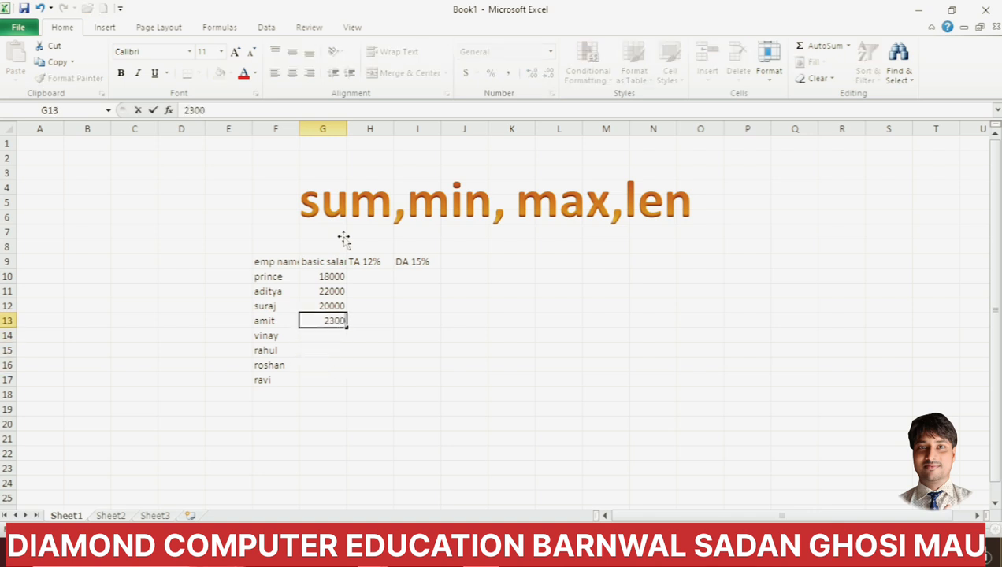
{"action": "type", "text": "0"}
{"action": "key", "text": "Return"}
{"action": "type", "text": "16000"}
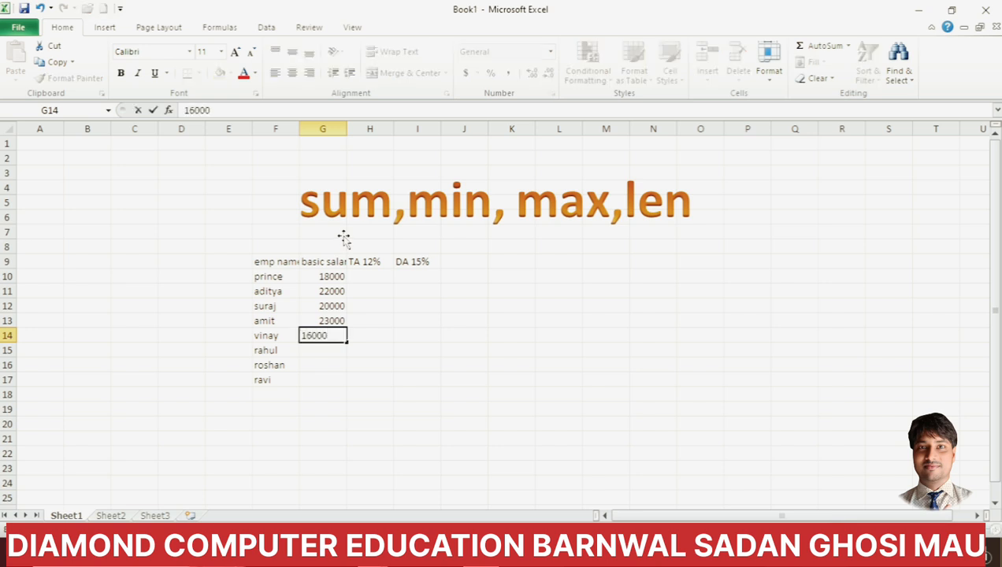
{"action": "key", "text": "Return"}
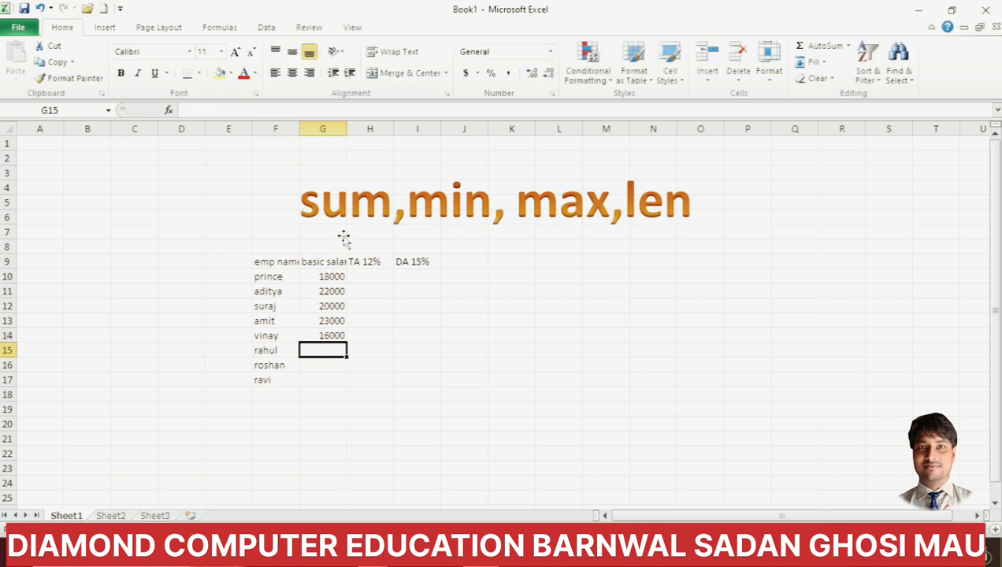
Enter the basic salaries 14000, 19000 and 24000 in cells G15, G16 and G17.
{"action": "type", "text": "14000"}
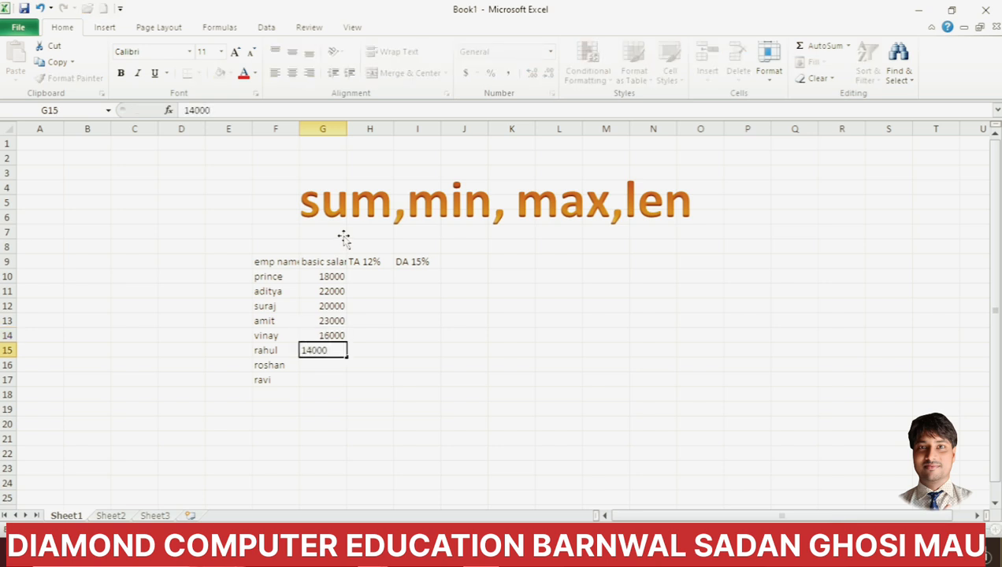
{"action": "key", "text": "Return"}
{"action": "type", "text": "19000"}
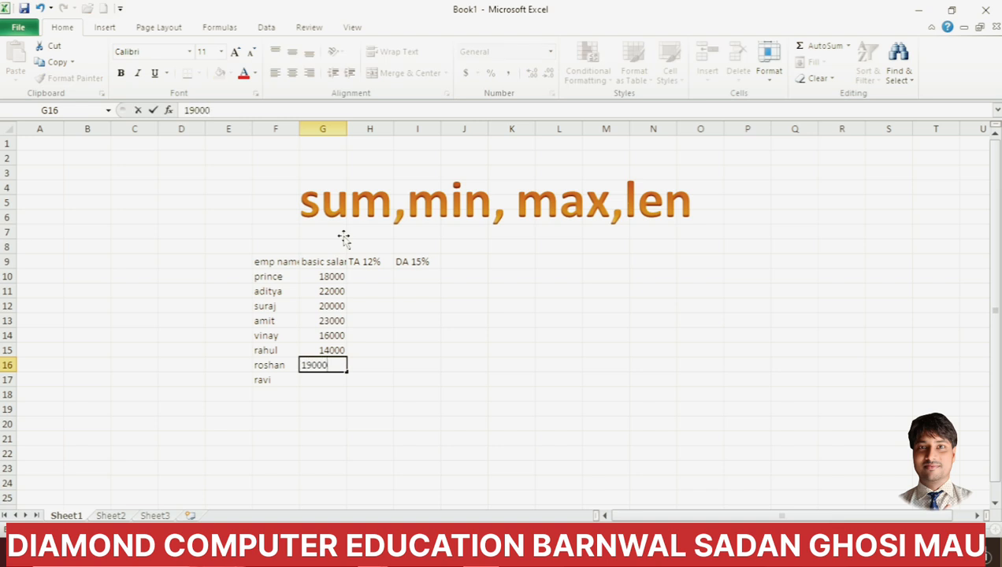
{"action": "key", "text": "Return"}
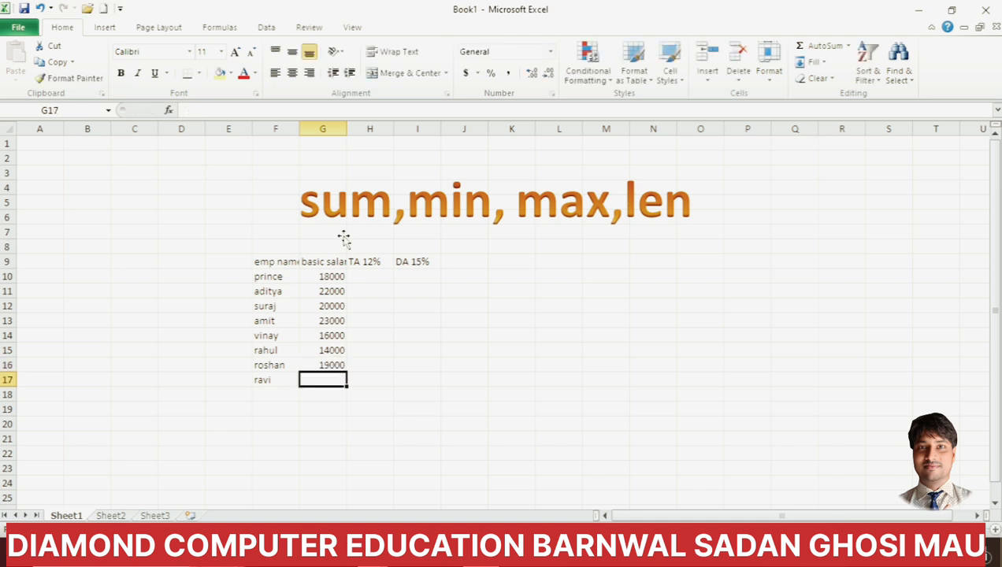
{"action": "type", "text": "24000"}
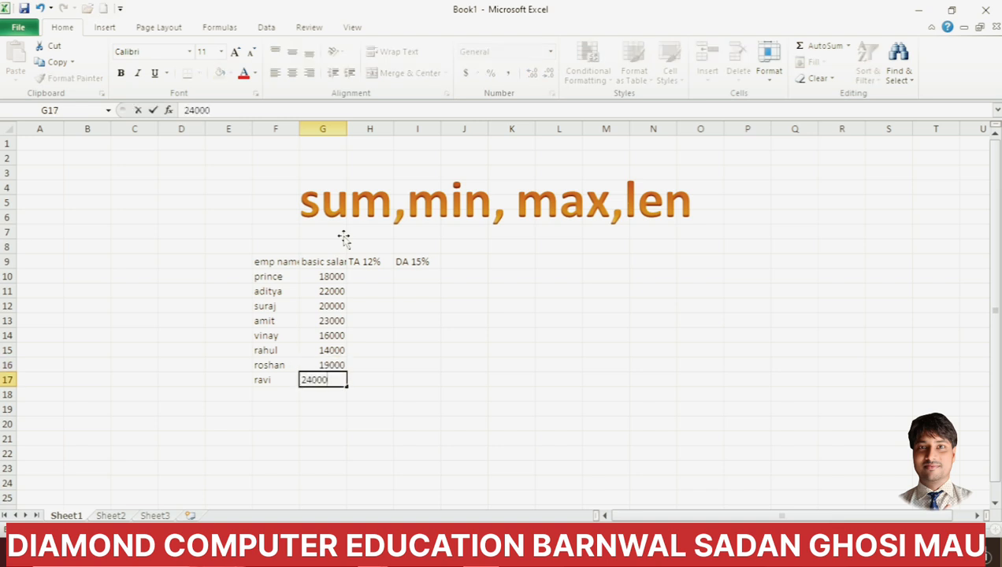
{"action": "key", "text": "Return"}
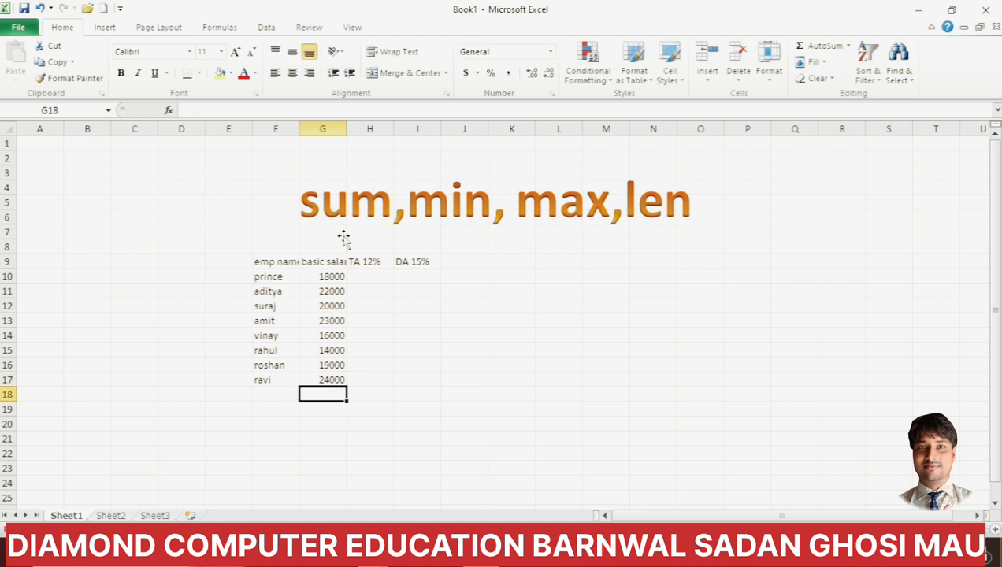
Enter the TA formula =(g10*12/100) in cell H10.
{"action": "left_click", "coordinate": [362, 274]}
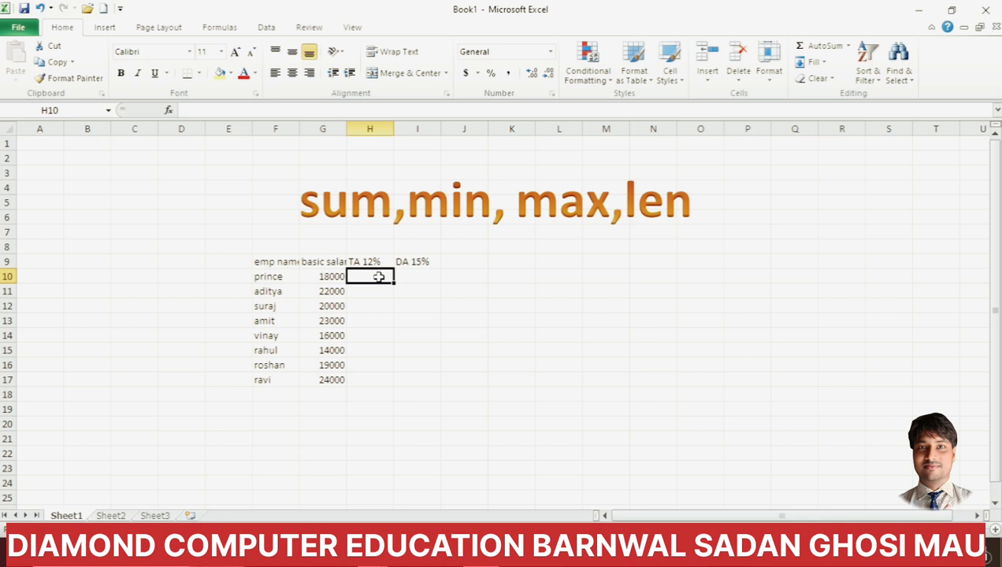
{"action": "scroll", "coordinate": [359, 285], "scroll_direction": "down", "scroll_amount": 2, "text": "ctrl"}
{"action": "scroll", "coordinate": [359, 285], "scroll_direction": "up", "scroll_amount": 4, "text": "ctrl"}
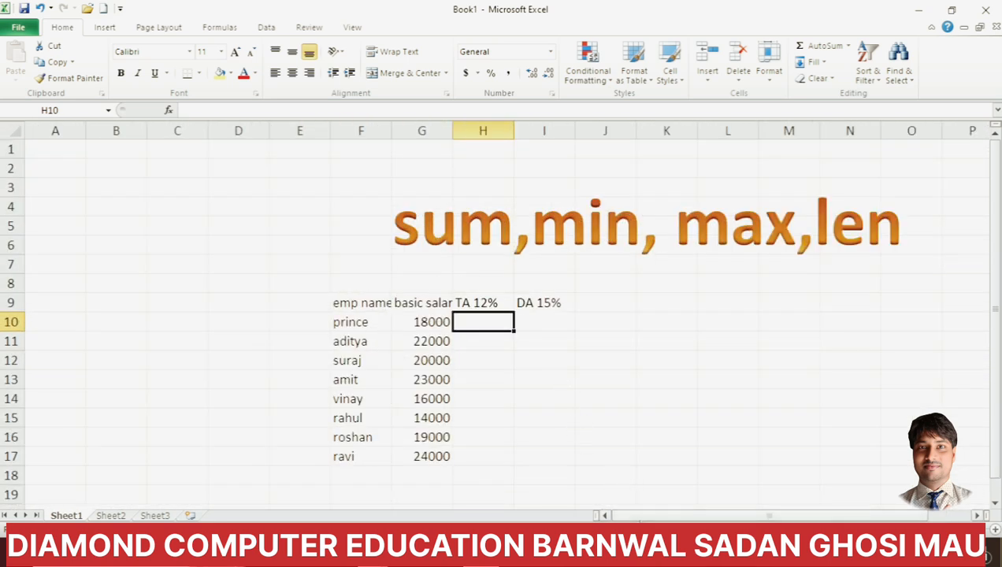
{"action": "left_click_drag", "start_coordinate": [640, 513], "coordinate": [695, 510]}
{"action": "scroll", "coordinate": [530, 411], "scroll_direction": "up", "scroll_amount": 3, "text": "ctrl"}
{"action": "scroll", "coordinate": [502, 382], "scroll_direction": "down", "scroll_amount": 2}
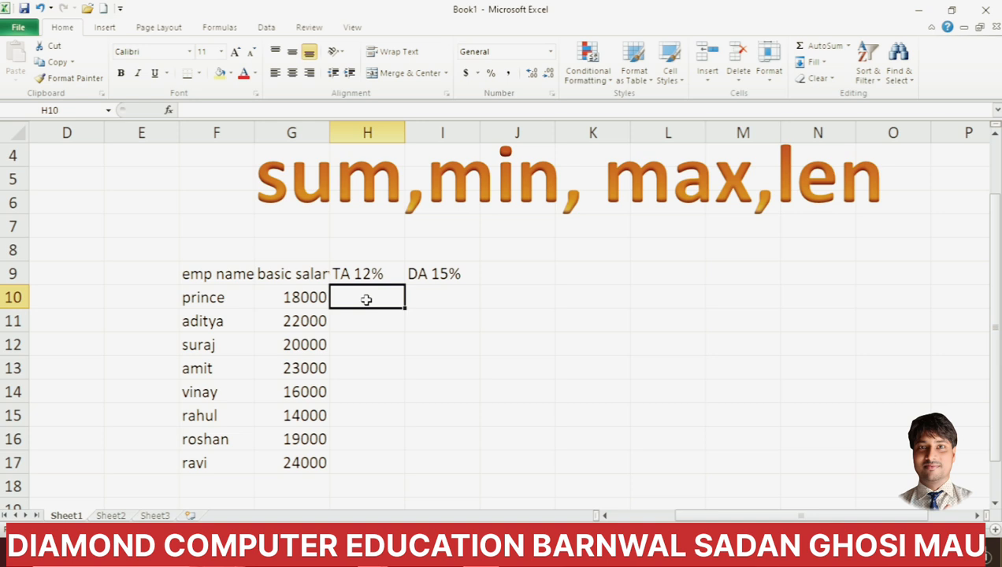
{"action": "type", "text": "=("}
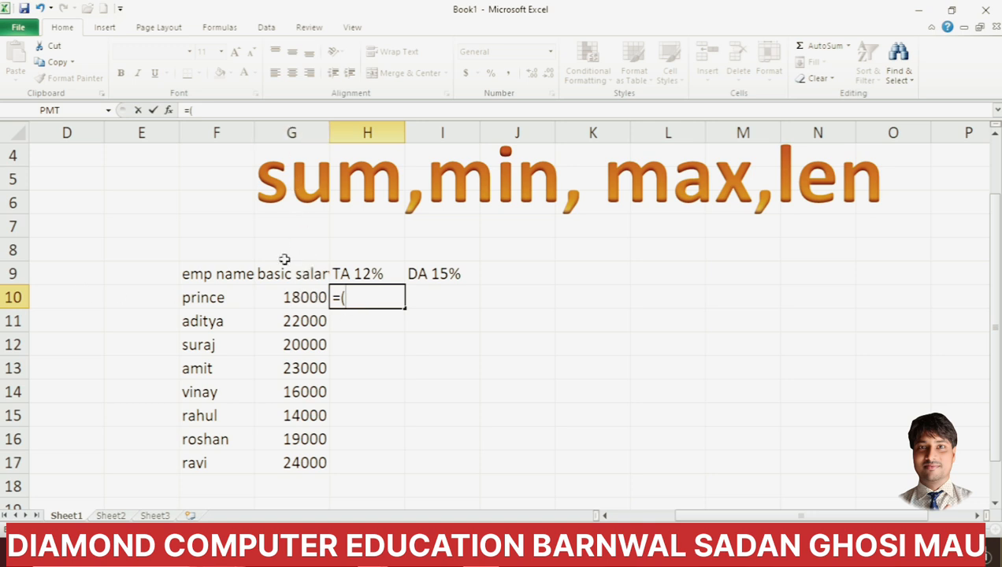
{"action": "type", "text": "g10"}
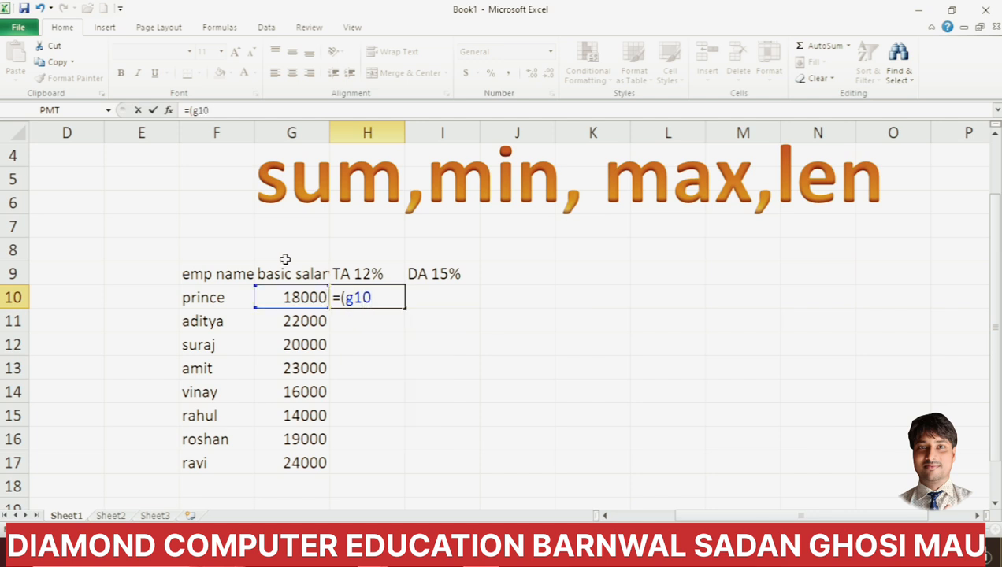
{"action": "type", "text": "*12/100"}
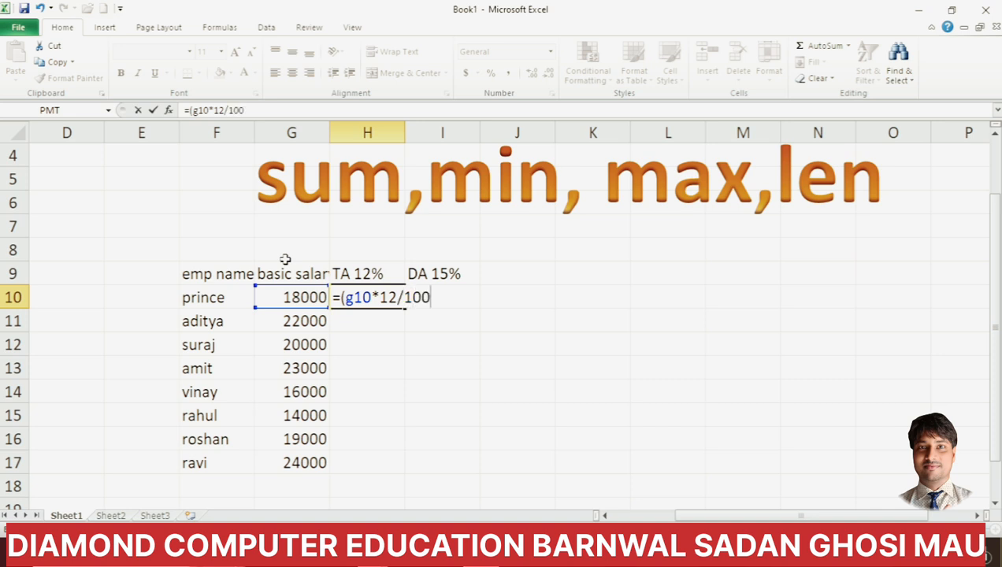
{"action": "type", "text": ")"}
{"action": "key", "text": "Return"}
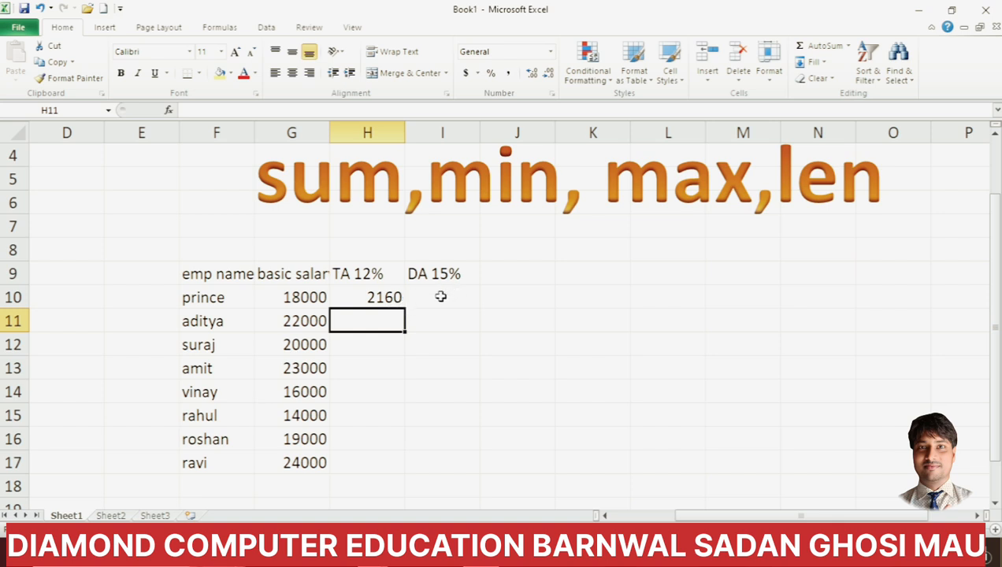
Enter the DA formula =(G10*15/100) in cell I10.
{"action": "left_click", "coordinate": [440, 297]}
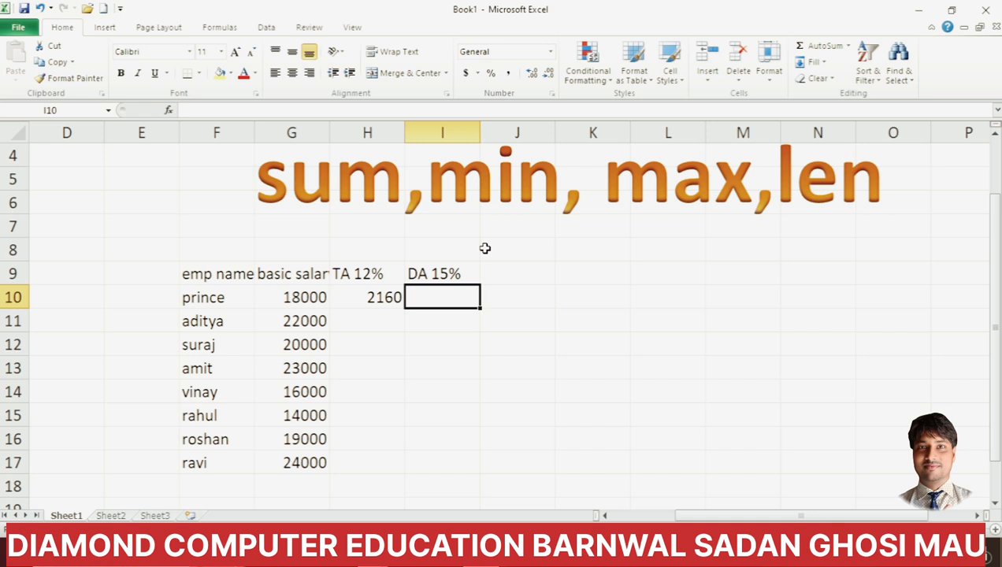
{"action": "type", "text": "="}
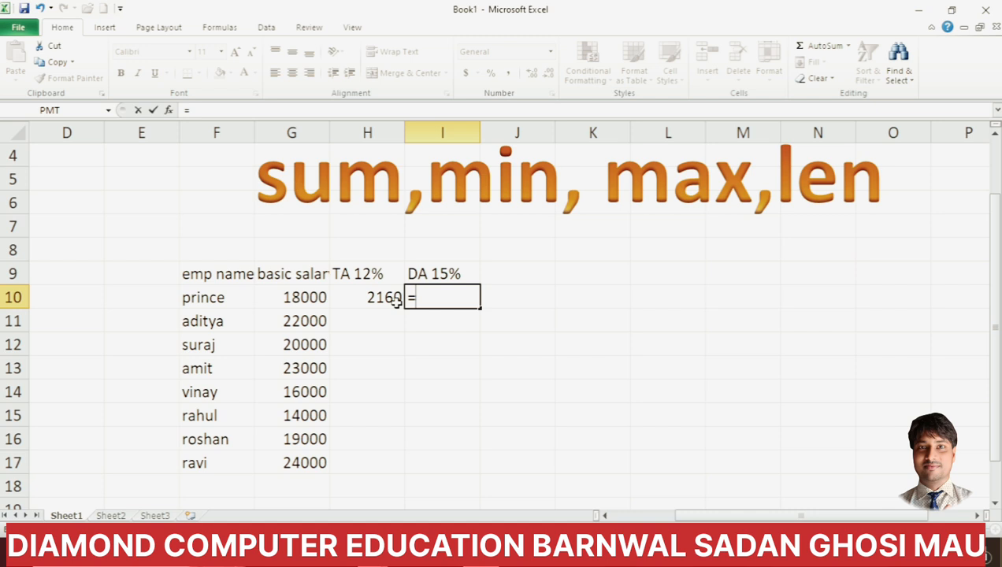
{"action": "type", "text": "("}
{"action": "left_click", "coordinate": [316, 297]}
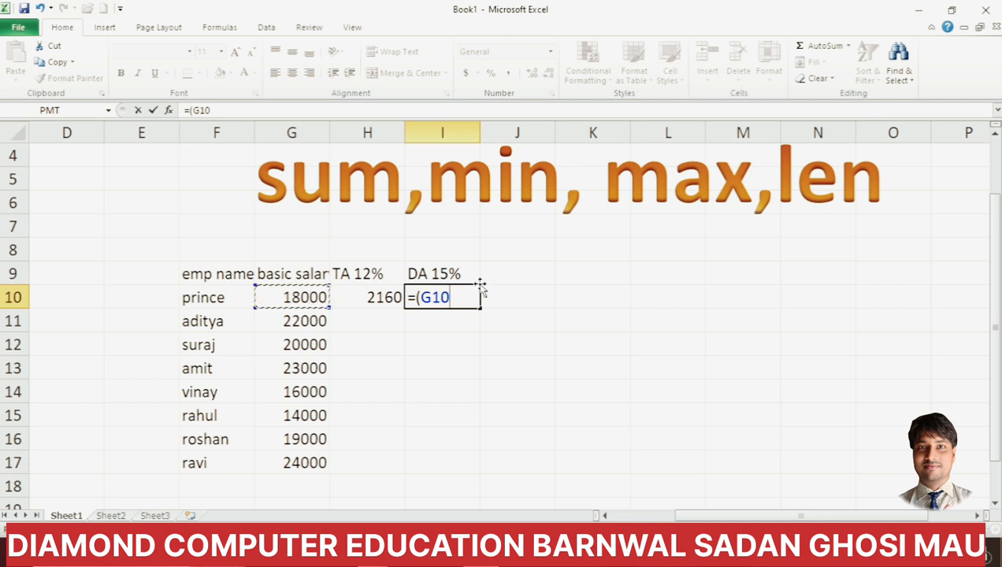
{"action": "type", "text": "*"}
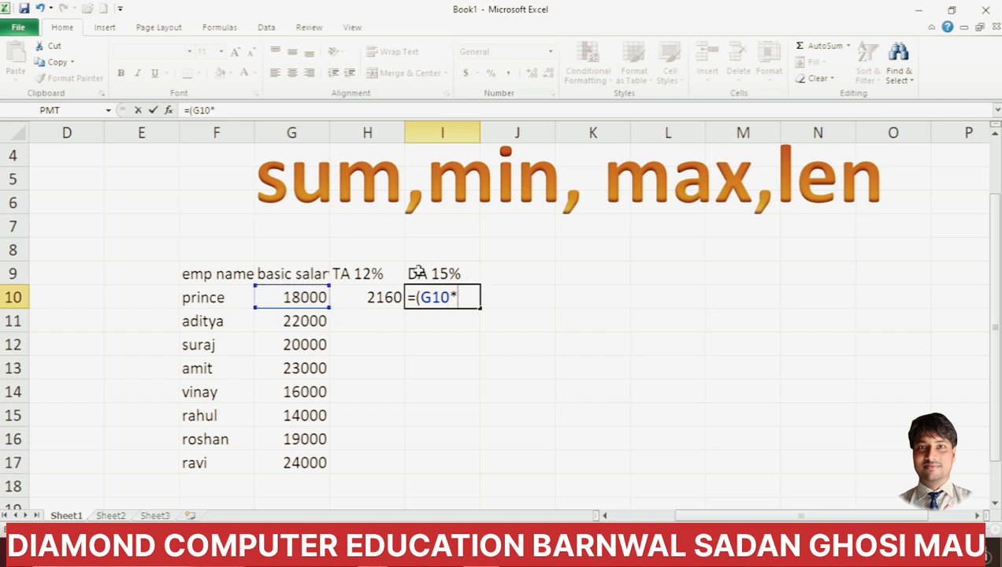
{"action": "type", "text": "15/1"}
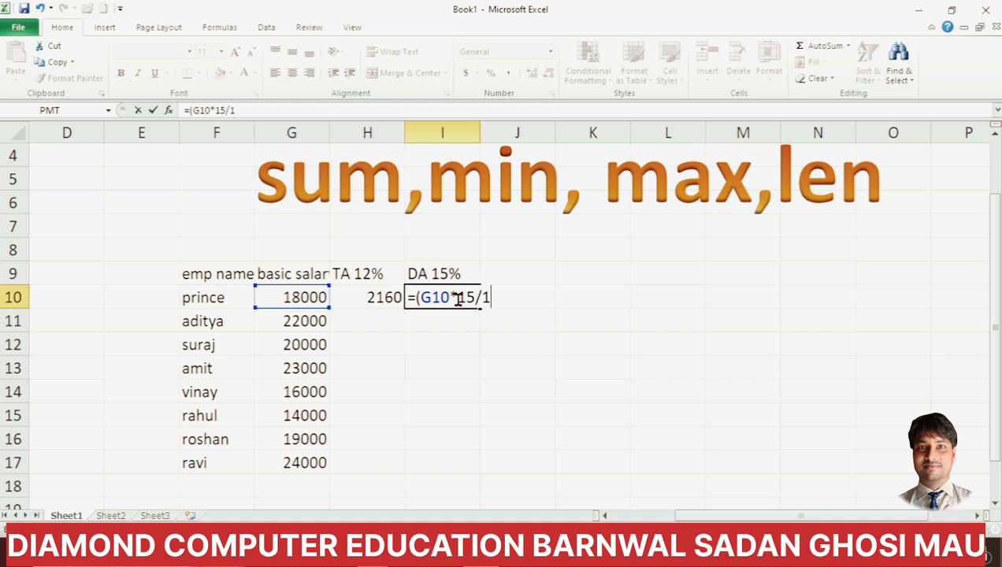
{"action": "type", "text": "00)"}
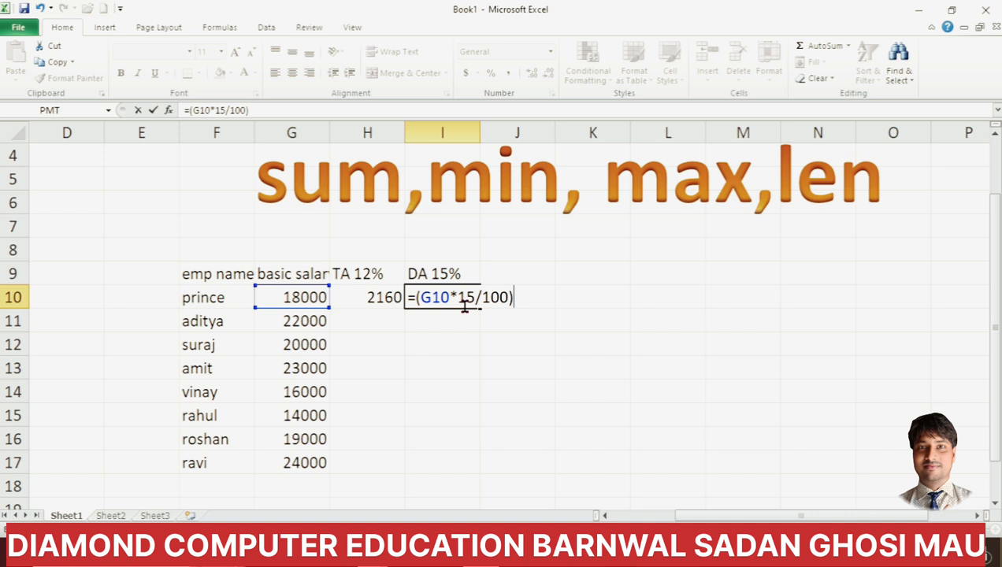
{"action": "key", "text": "Return"}
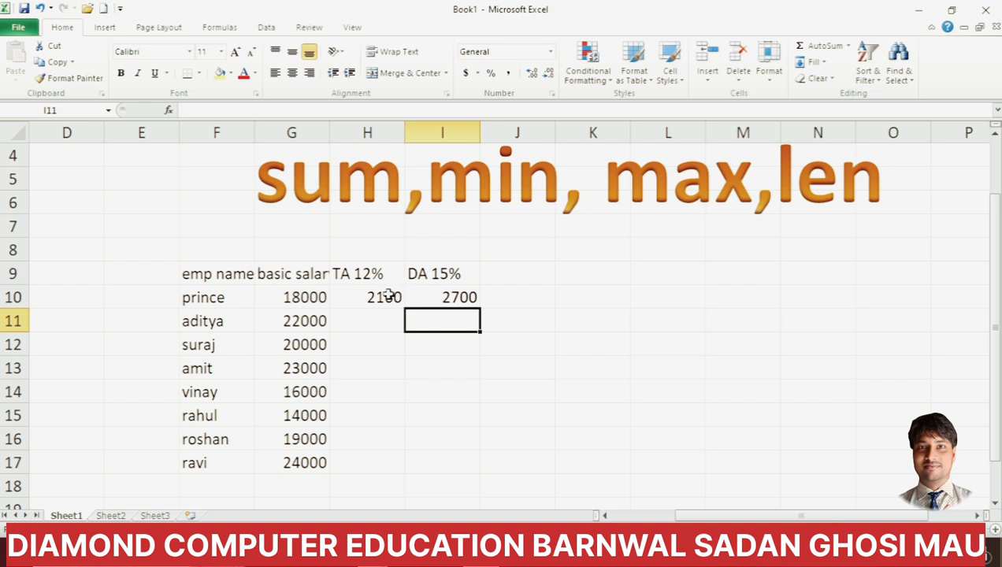
Fill the TA formula from H10 and the DA formula from I10 down to row 17.
{"action": "left_click", "coordinate": [375, 295]}
{"action": "double_click", "coordinate": [405, 308]}
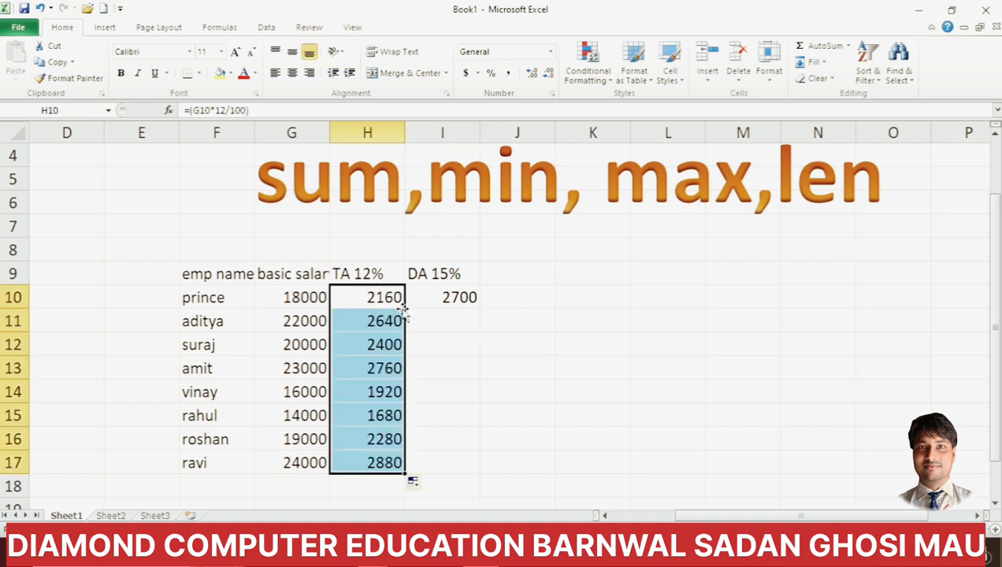
{"action": "left_click", "coordinate": [452, 296]}
{"action": "double_click", "coordinate": [479, 308]}
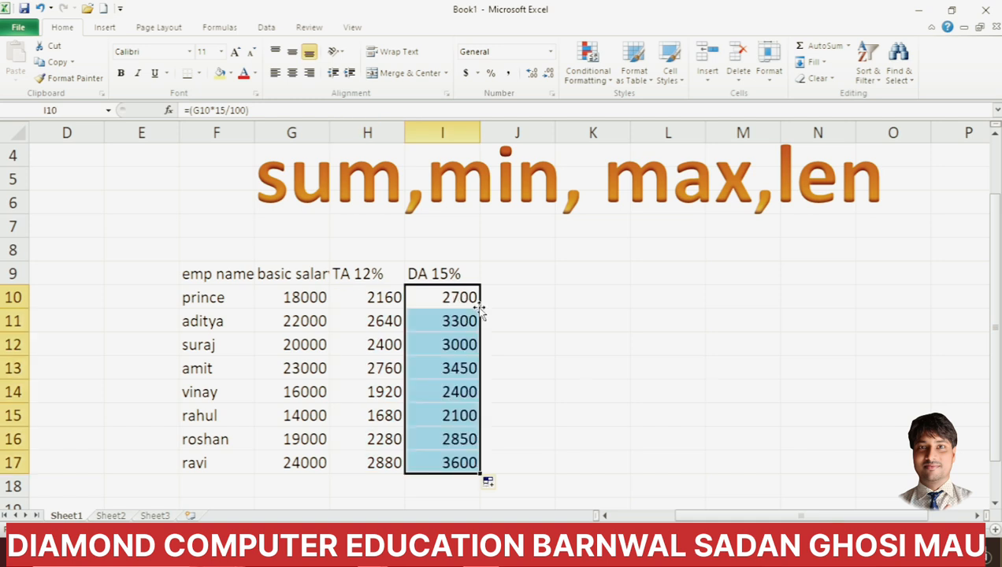
{"action": "left_click", "coordinate": [552, 359]}
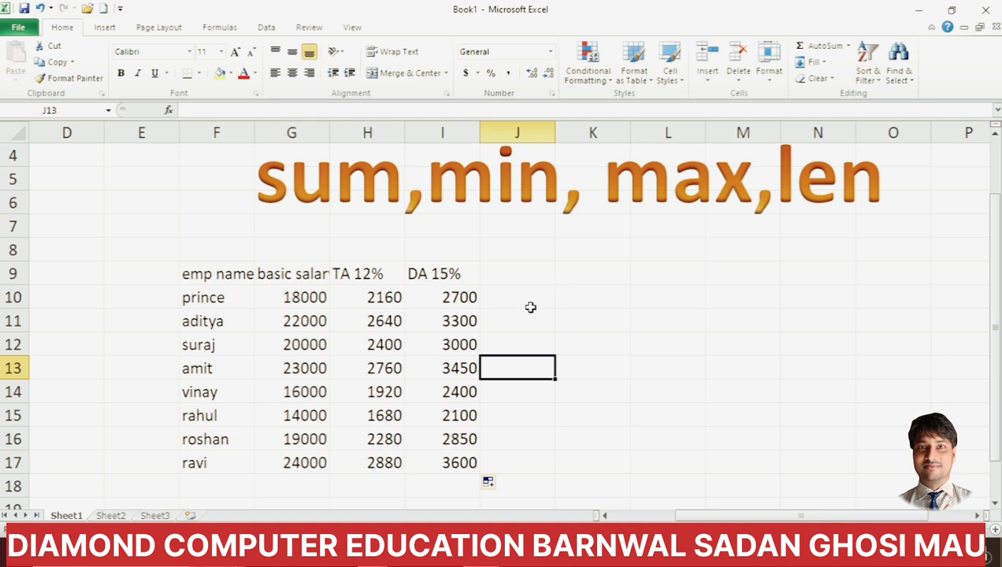
Enter the column heading sum in cell J9, beside the DA 15% heading.
{"action": "left_click", "coordinate": [504, 271]}
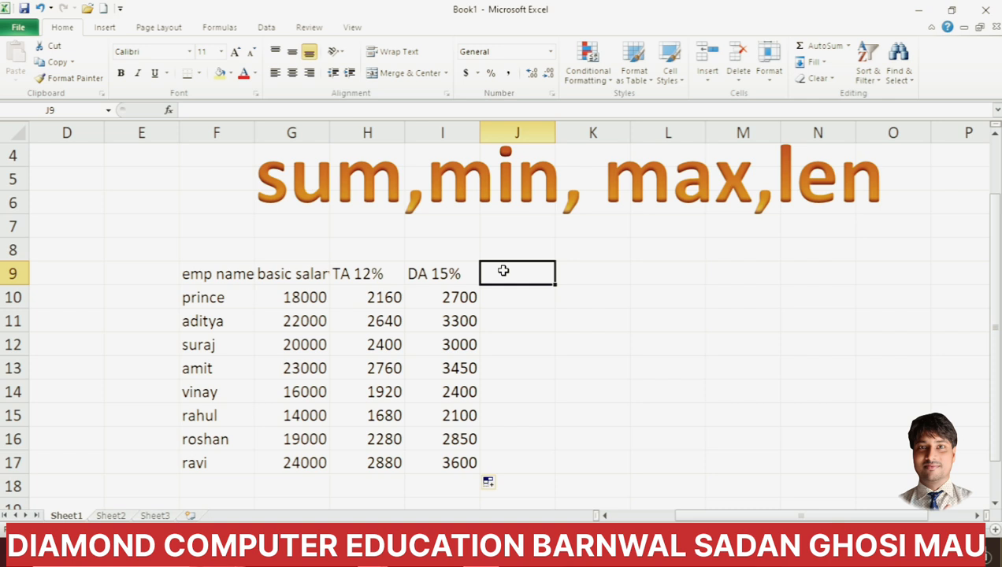
{"action": "type", "text": "sum"}
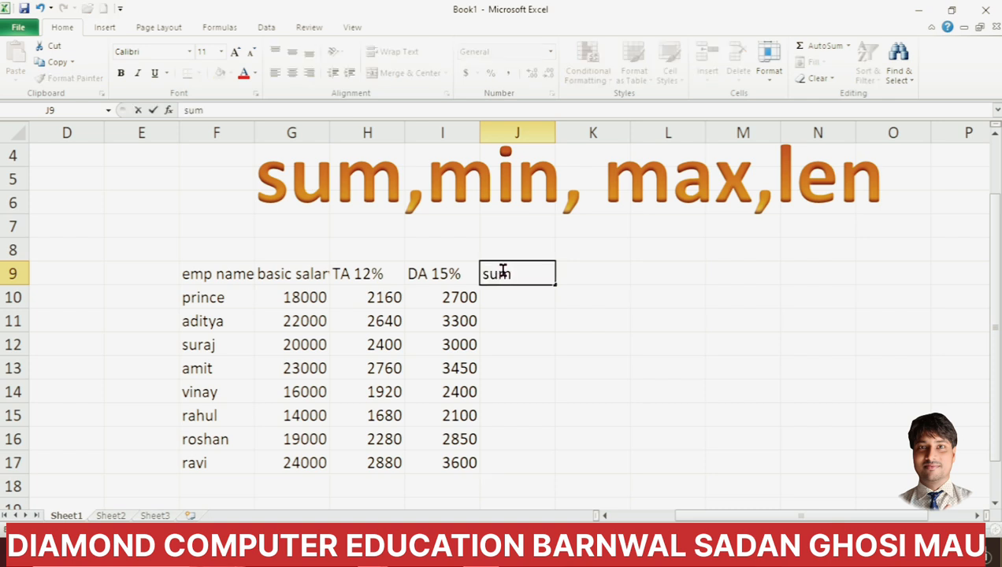
{"action": "key", "text": "Return"}
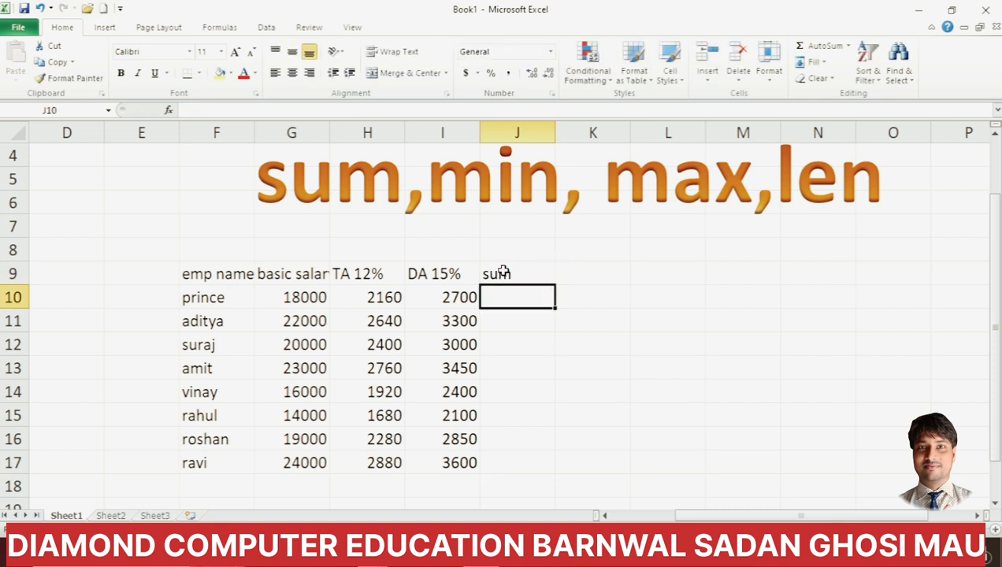
Enter the formula =sum(g10:i10) in cell J10 to total the first employee's salary, TA and DA.
{"action": "type", "text": "=sum"}
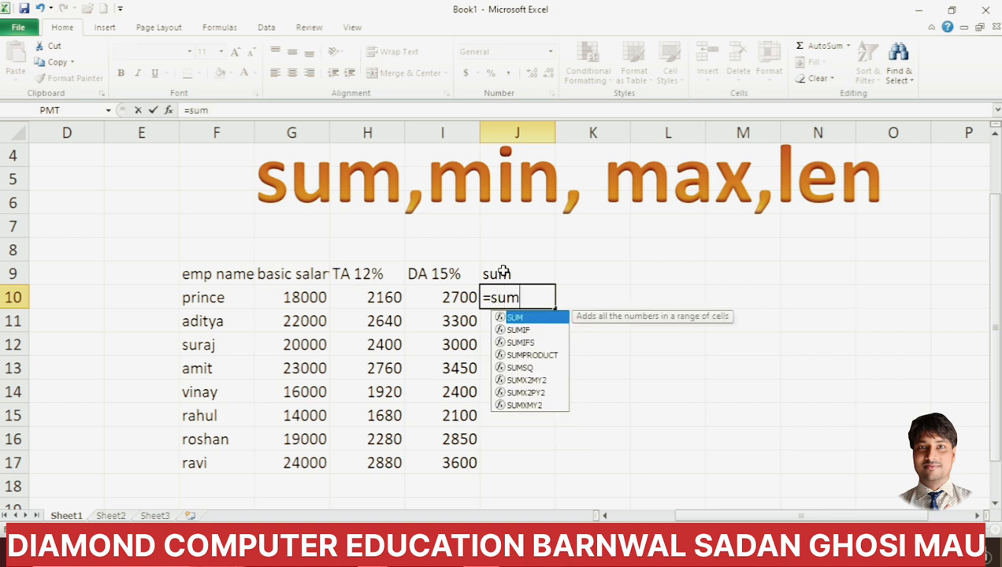
{"action": "type", "text": "("}
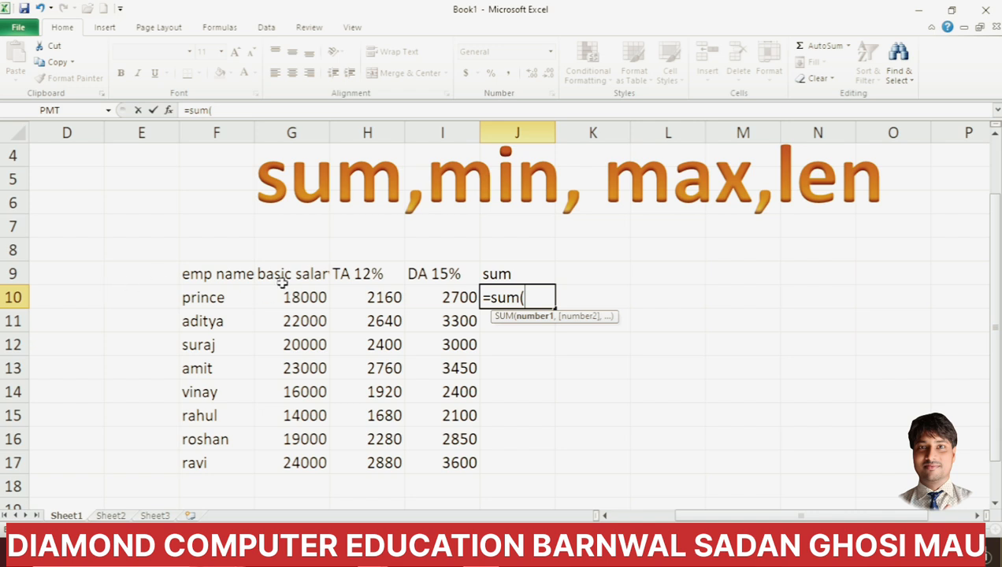
{"action": "type", "text": "g10"}
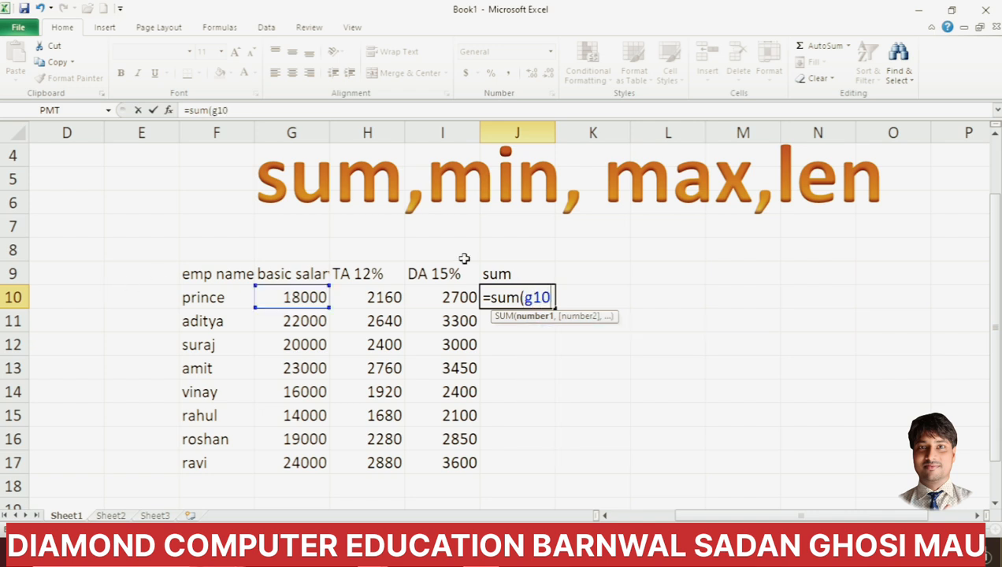
{"action": "type", "text": ":"}
{"action": "type", "text": "i10"}
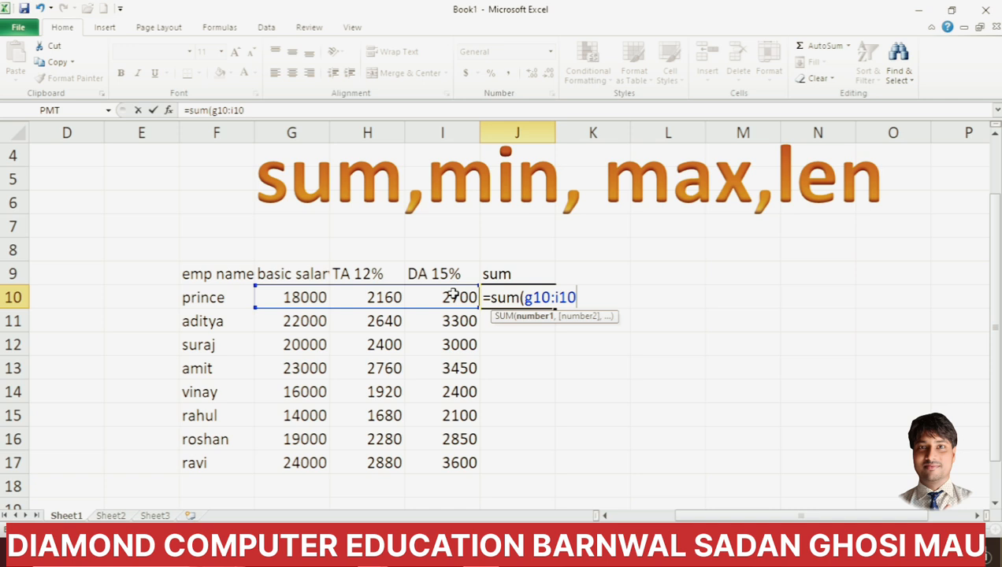
{"action": "type", "text": ")"}
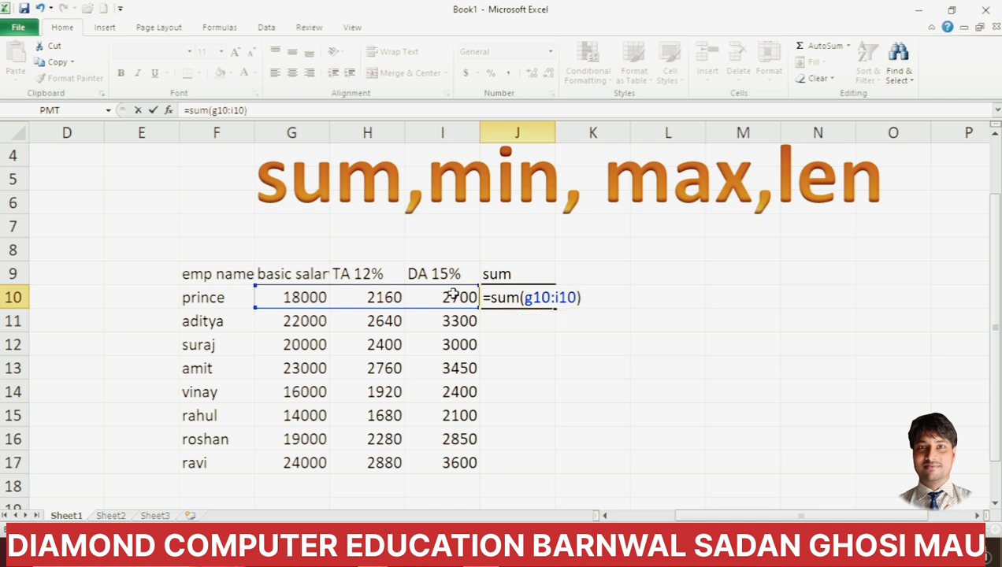
{"action": "key", "text": "Return"}
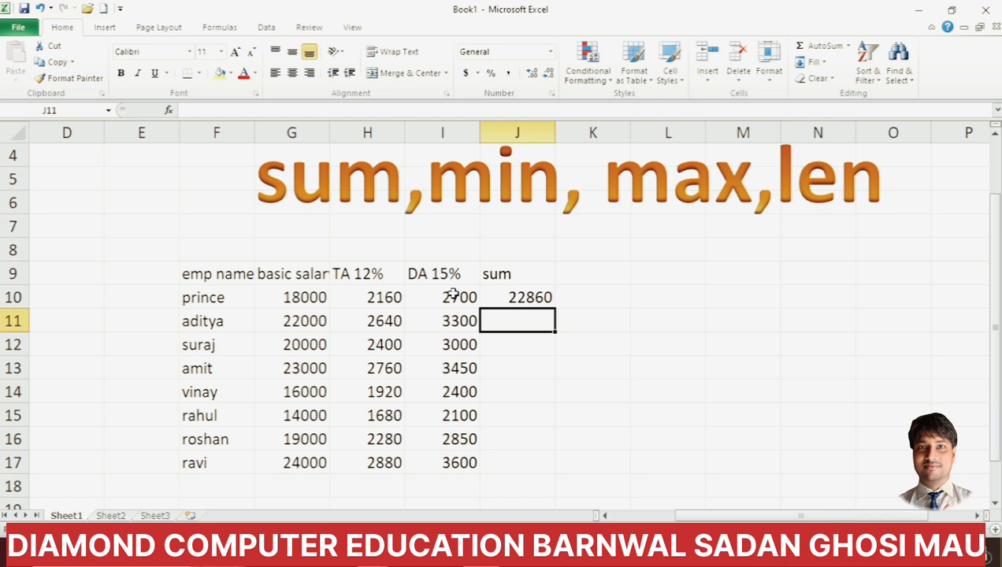
{"action": "type", "text": "=("}
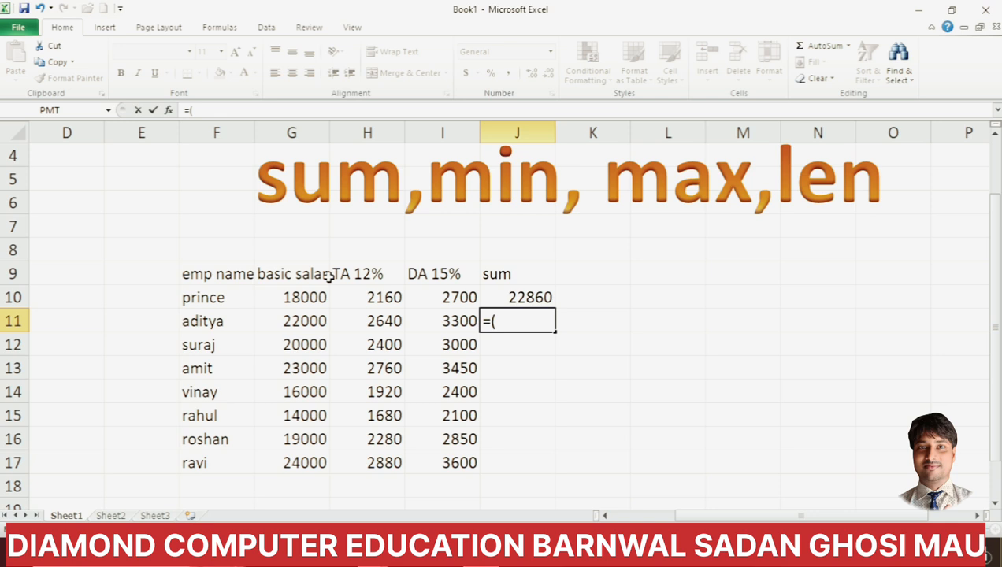
{"action": "left_click", "coordinate": [319, 320]}
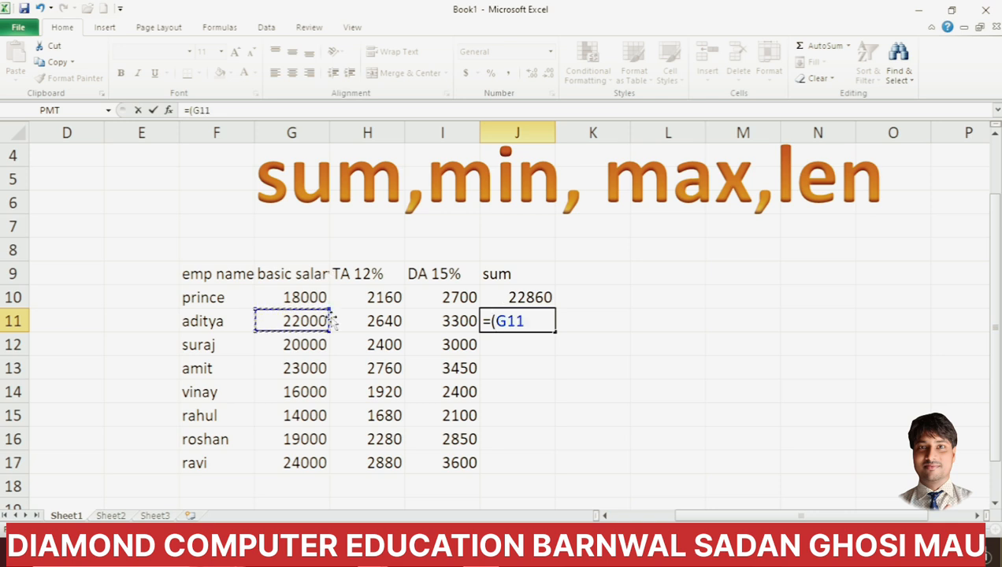
{"action": "type", "text": "+"}
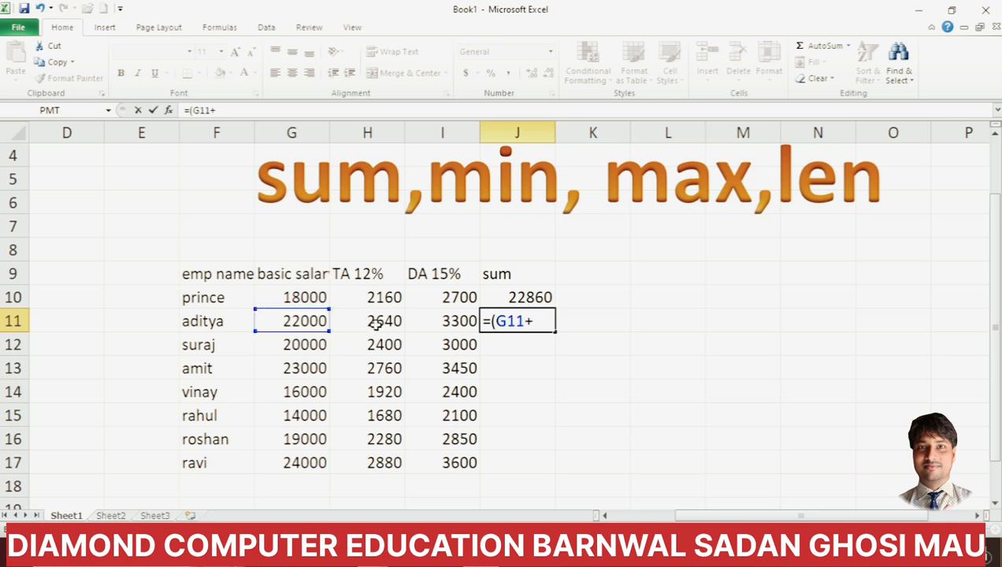
{"action": "left_click", "coordinate": [376, 321]}
{"action": "type", "text": "+"}
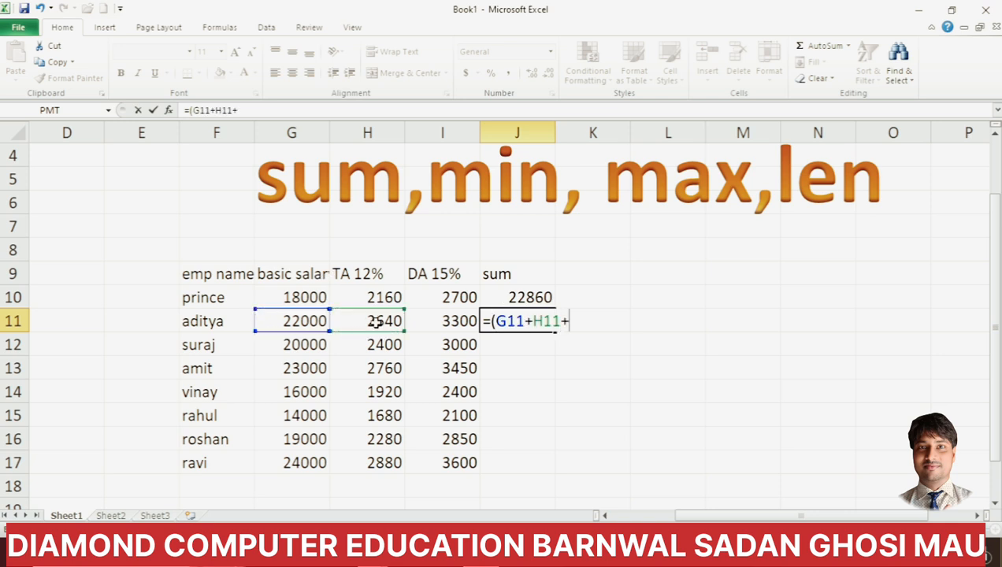
{"action": "left_click", "coordinate": [447, 319]}
{"action": "type", "text": ")"}
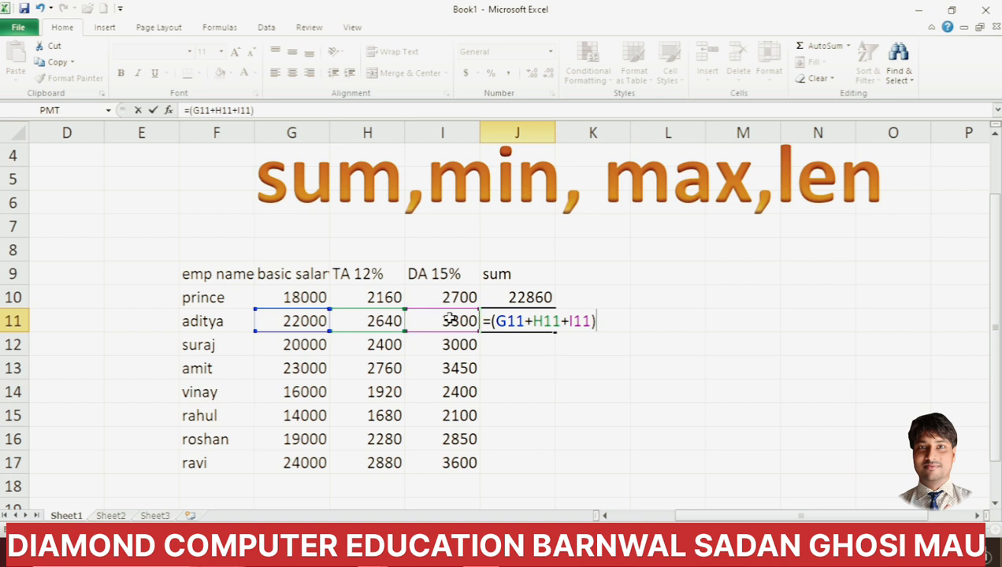
{"action": "key", "text": "BackSpace"}
{"action": "key", "text": "BackSpace"}
{"action": "key", "text": "BackSpace"}
{"action": "key", "text": "BackSpace"}
{"action": "key", "text": "BackSpace"}
{"action": "key", "text": "BackSpace"}
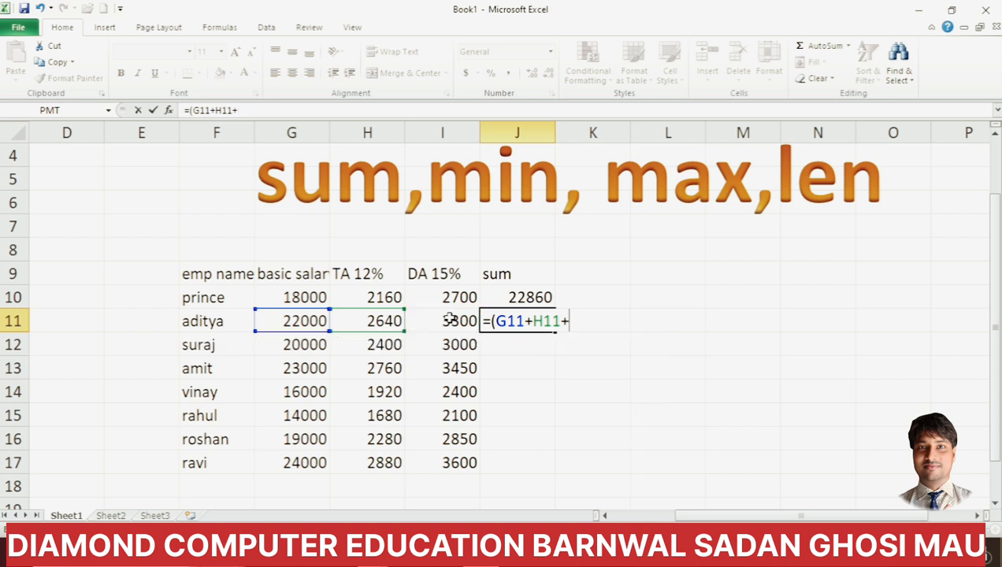
{"action": "key", "text": "BackSpace"}
{"action": "key", "text": "BackSpace"}
{"action": "key", "text": "BackSpace"}
{"action": "key", "text": "BackSpace"}
{"action": "key", "text": "BackSpace"}
{"action": "key", "text": "BackSpace"}
{"action": "key", "text": "BackSpace"}
{"action": "key", "text": "BackSpace"}
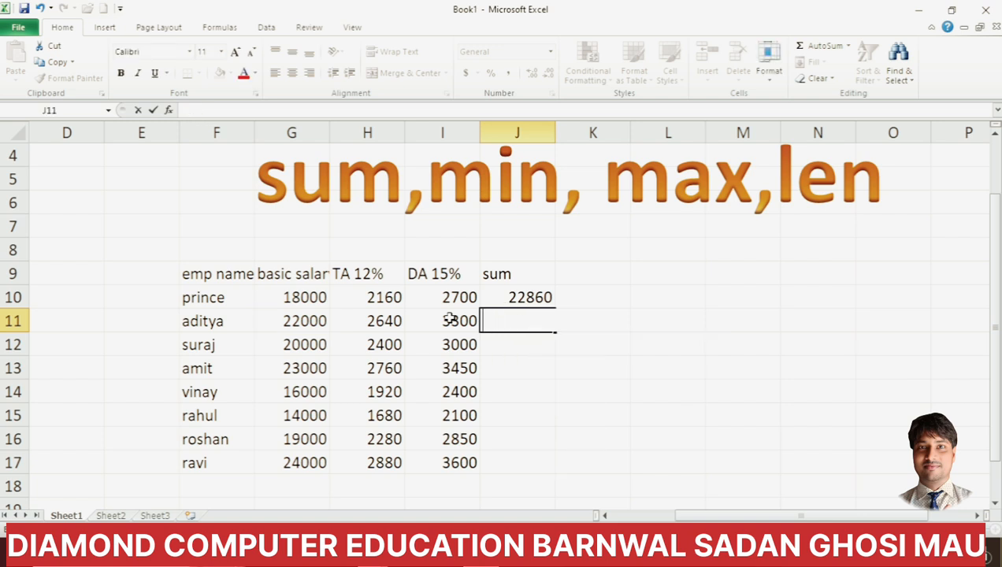
Enter the formula =sum(G11:I11) in cell J11 and fill it down to row 17.
{"action": "type", "text": "=sum"}
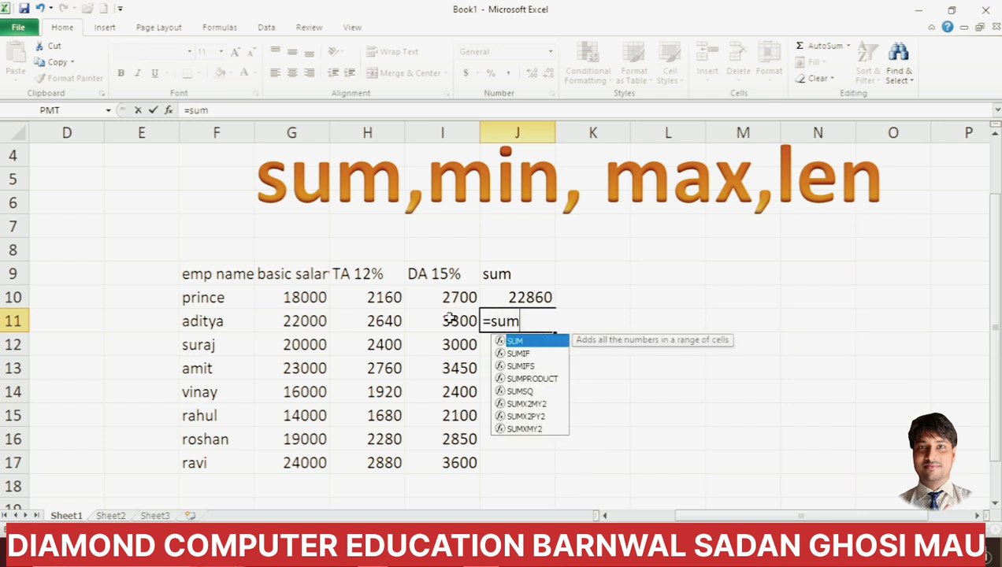
{"action": "type", "text": "("}
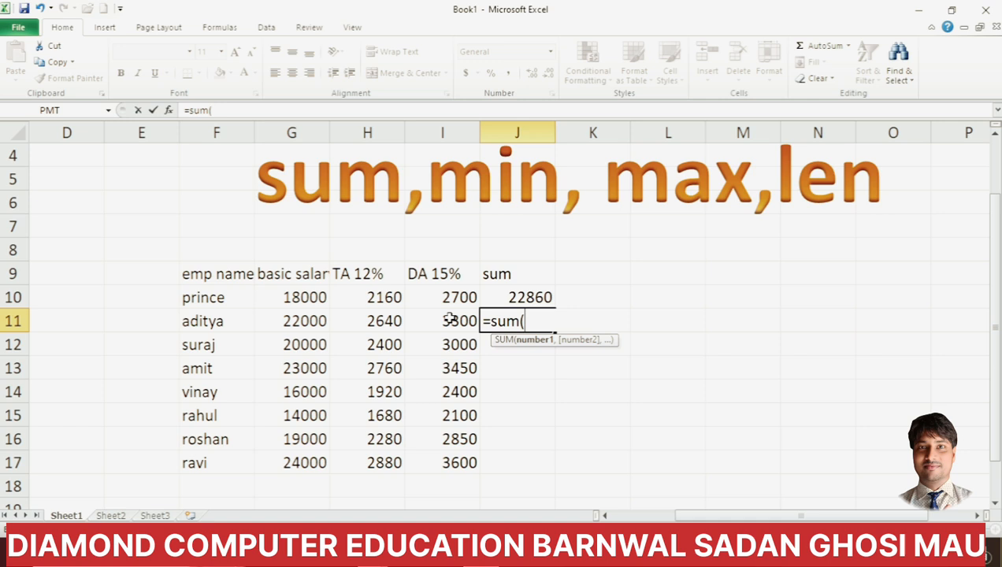
{"action": "left_click", "coordinate": [314, 320]}
{"action": "type", "text": ":G11"}
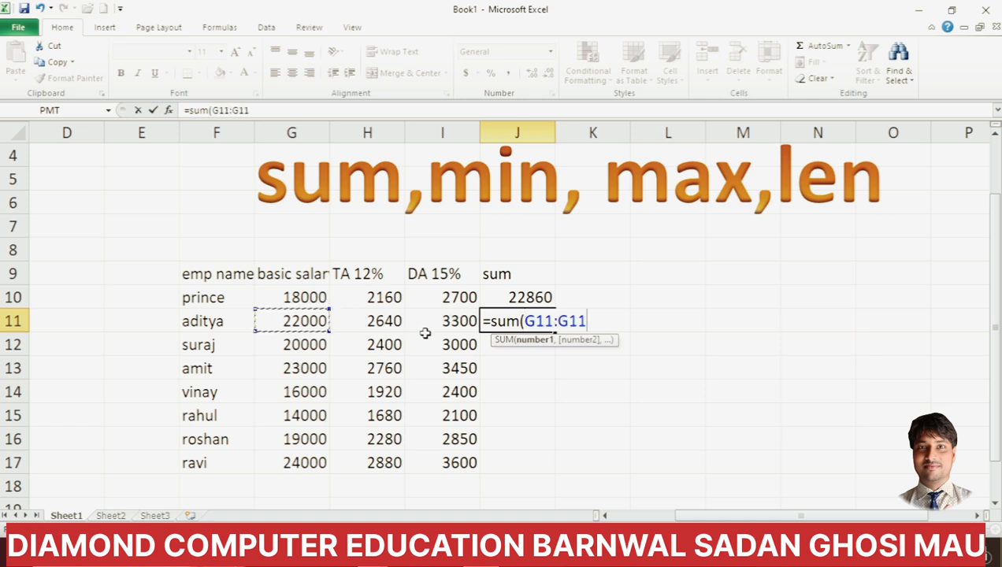
{"action": "left_click", "coordinate": [447, 318]}
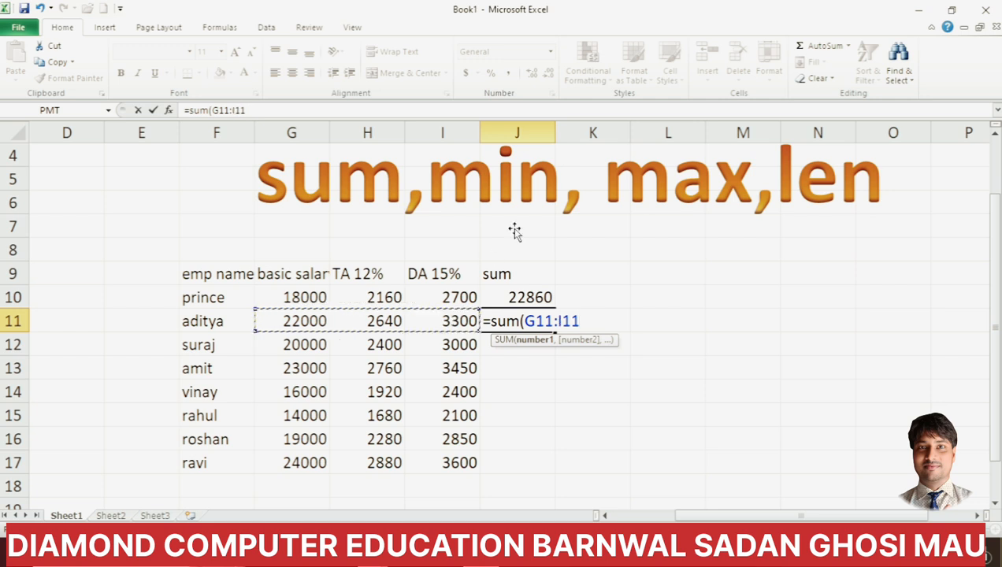
{"action": "type", "text": ")"}
{"action": "key", "text": "Return"}
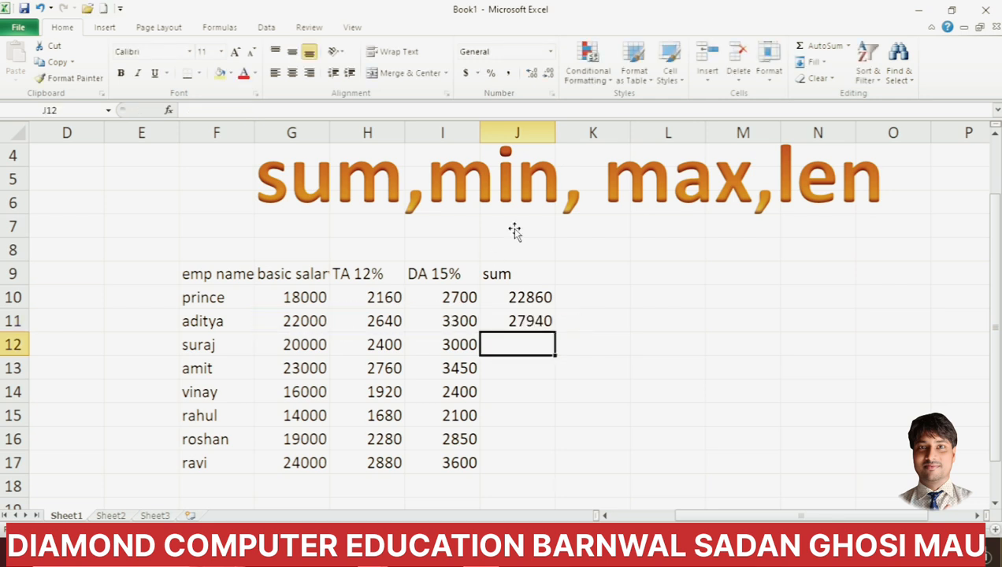
{"action": "left_click", "coordinate": [542, 319]}
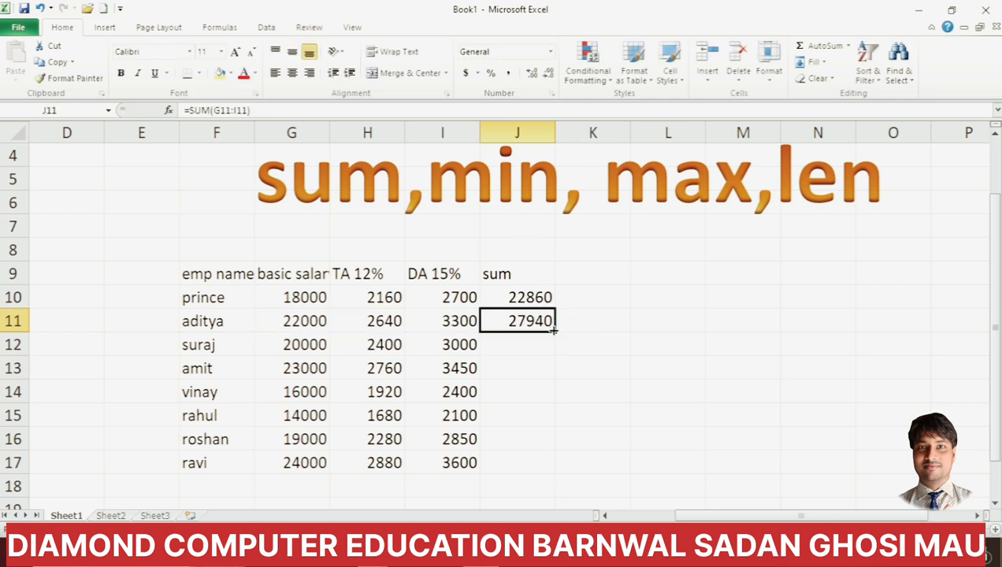
{"action": "double_click", "coordinate": [554, 330]}
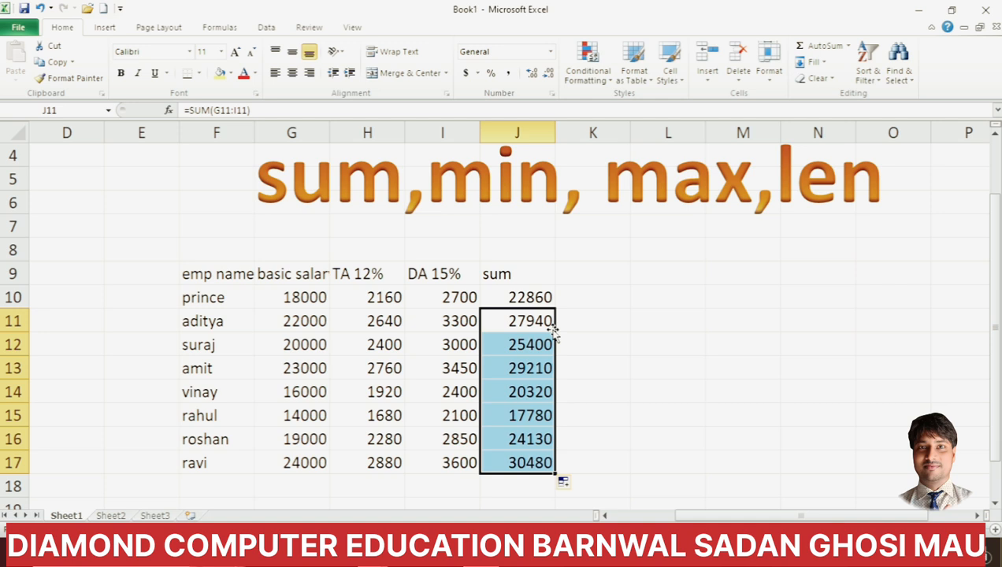
{"action": "left_click", "coordinate": [582, 274]}
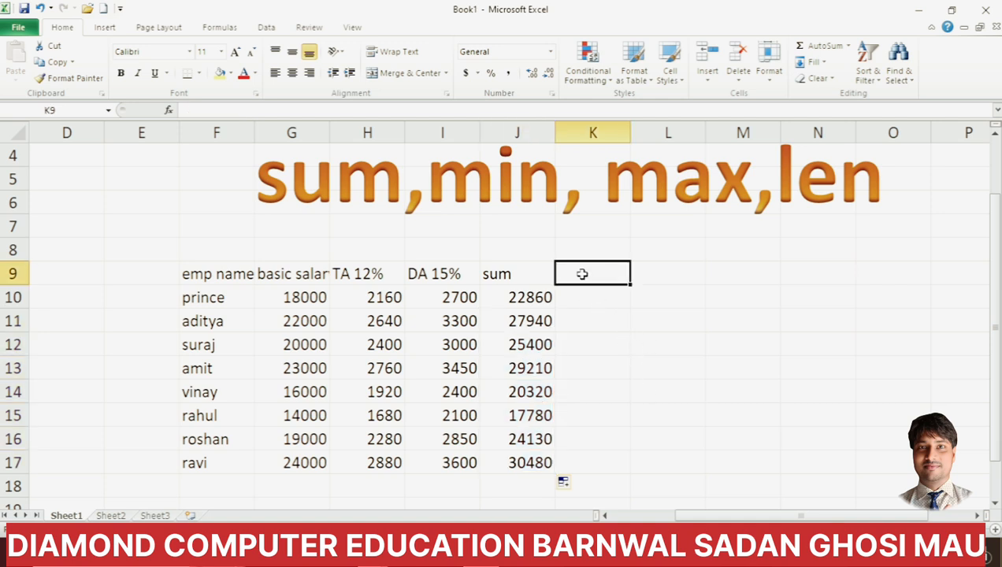
{"action": "type", "text": "min"}
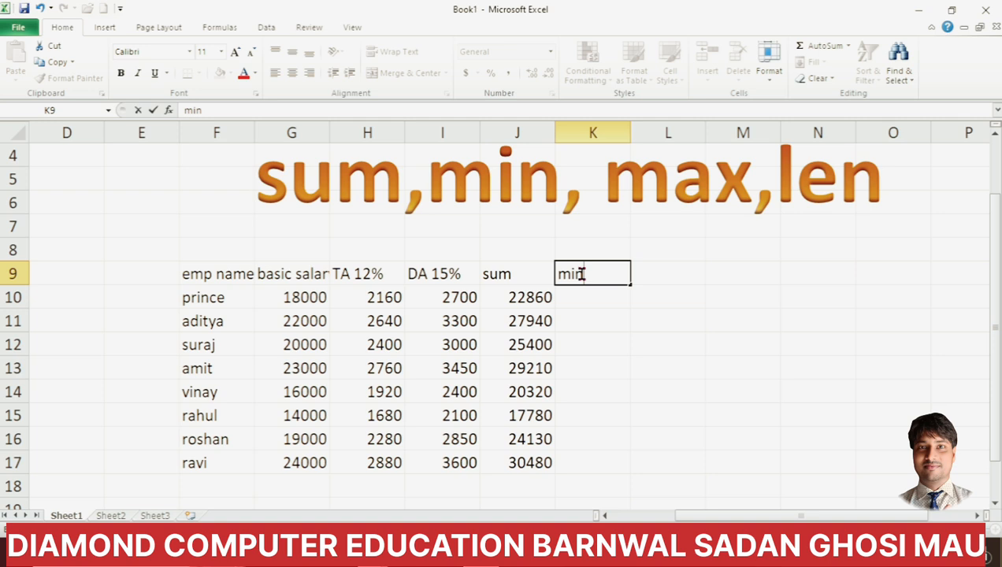
{"action": "left_click", "coordinate": [614, 346]}
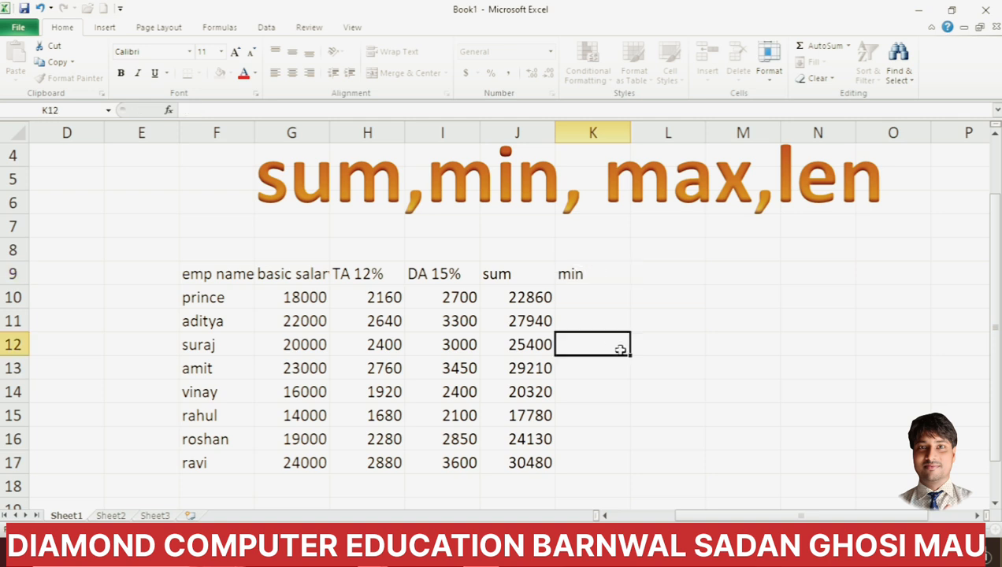
{"action": "left_click", "coordinate": [590, 274]}
{"action": "key", "text": "Delete"}
Enter the heading minimum salary in cell L9, one blank column away from the salary table.
{"action": "left_click", "coordinate": [662, 274]}
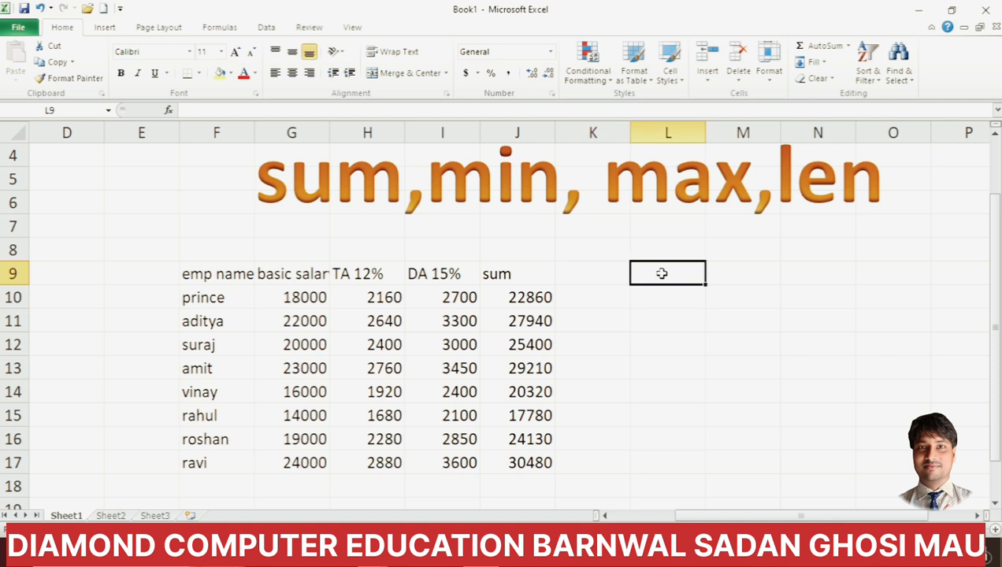
{"action": "type", "text": "mini"}
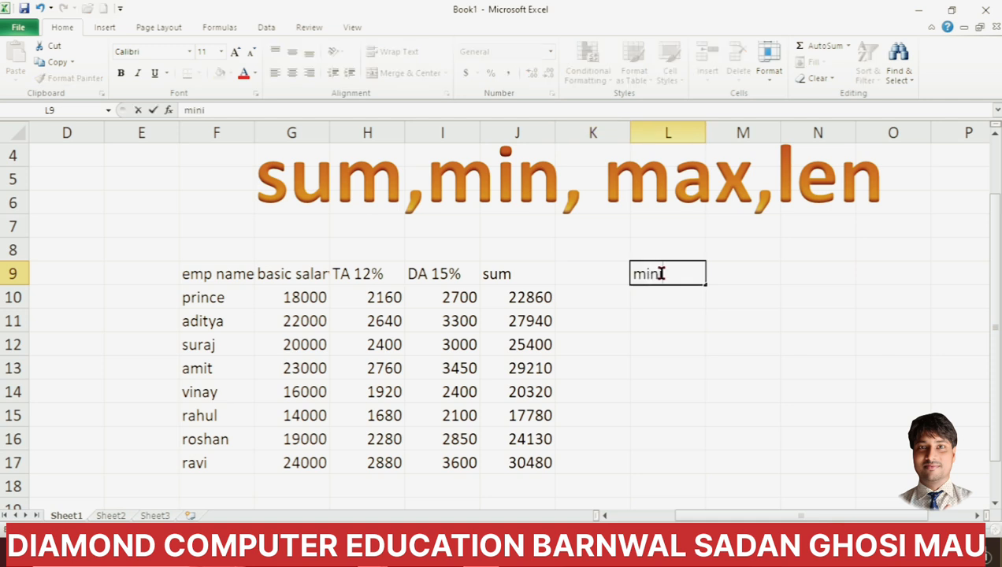
{"action": "type", "text": "mum sala"}
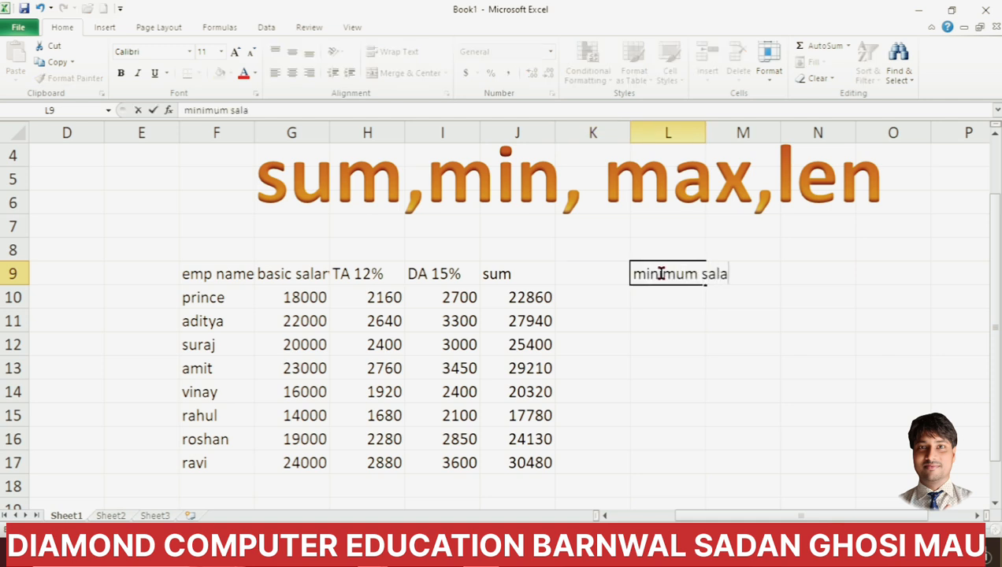
{"action": "type", "text": "ry"}
{"action": "key", "text": "Return"}
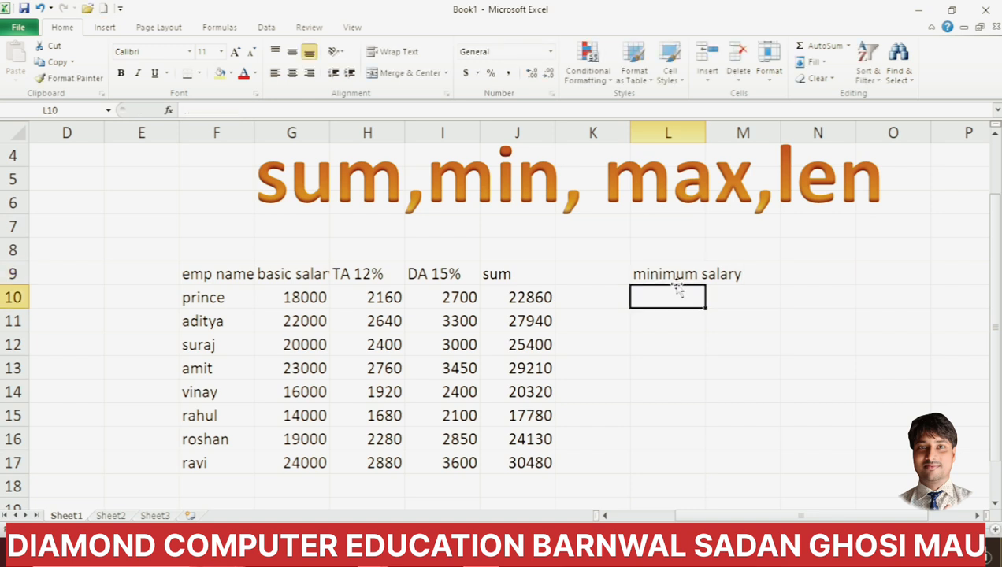
Replace the sum heading in cell J9 with net salary.
{"action": "left_click", "coordinate": [510, 271]}
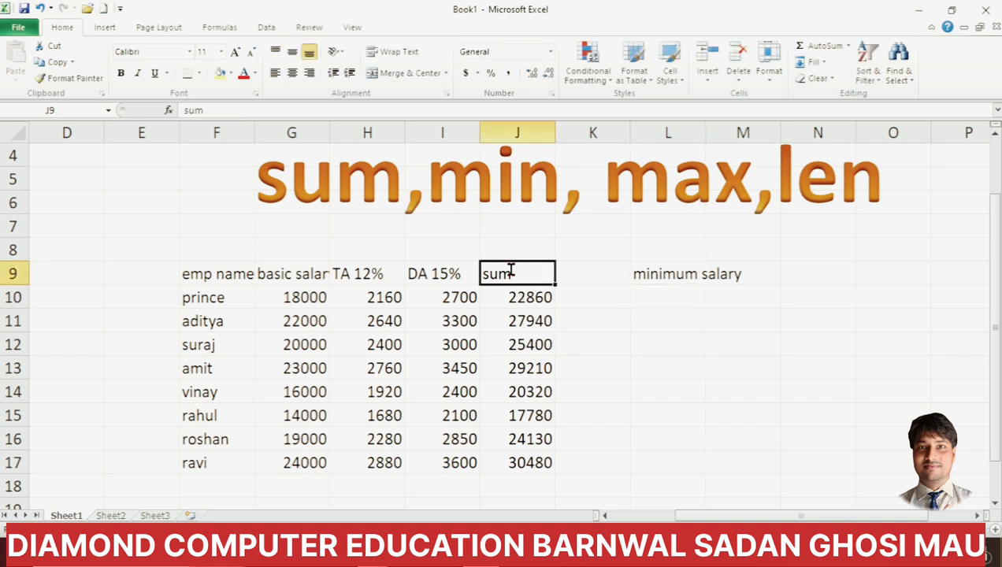
{"action": "type", "text": "net sal"}
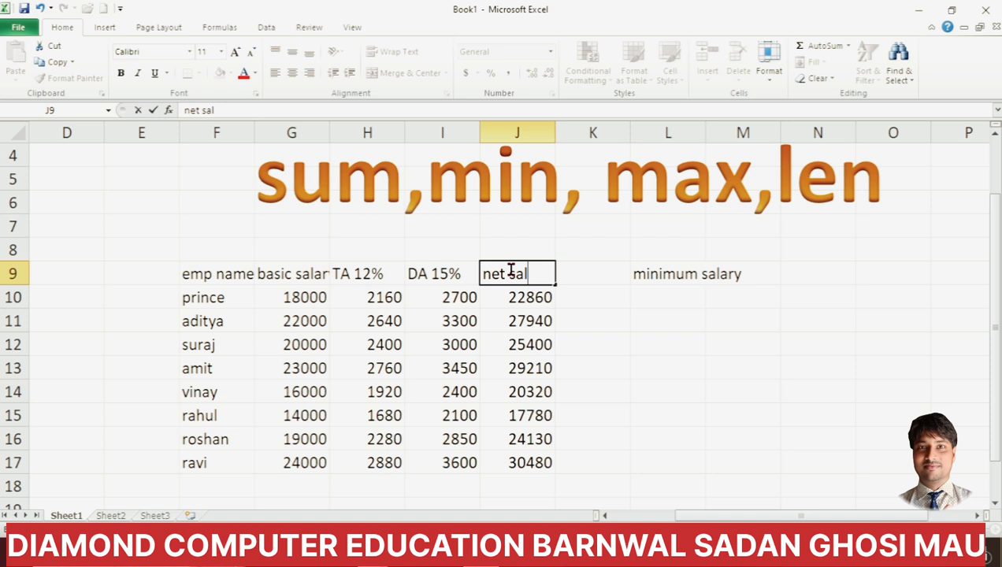
{"action": "type", "text": "ry"}
{"action": "left_click", "coordinate": [527, 273]}
{"action": "type", "text": "a"}
{"action": "key", "text": "Return"}
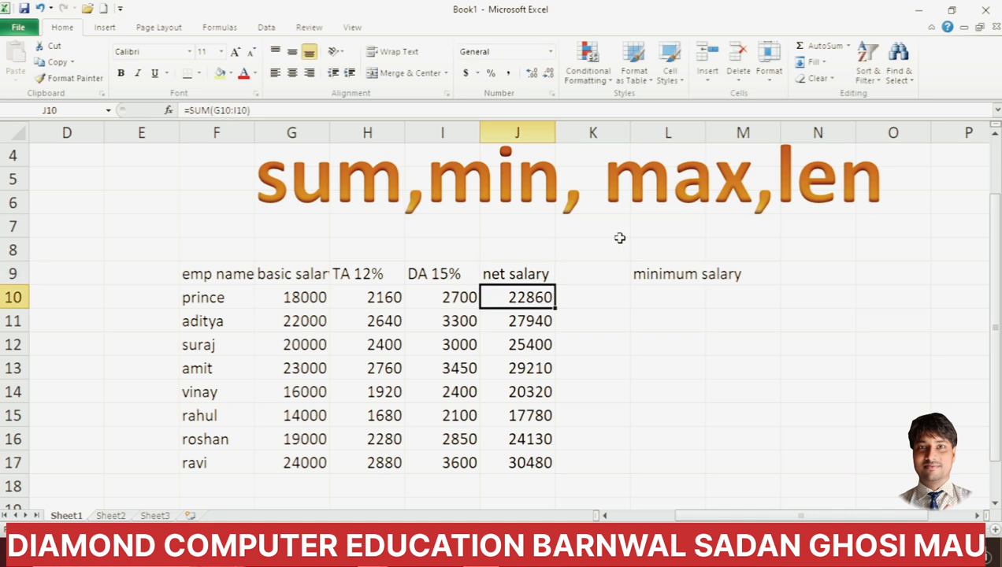
{"action": "left_click", "coordinate": [528, 331]}
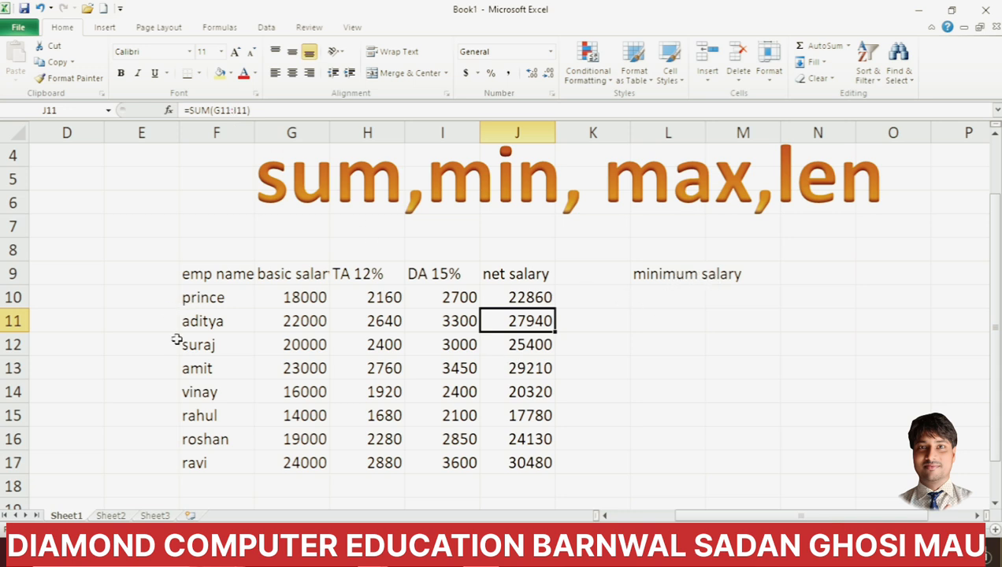
Enter the formula =min(J10:J17) in cell L10 to find the lowest net salary.
{"action": "left_click", "coordinate": [672, 299]}
{"action": "type", "text": "="}
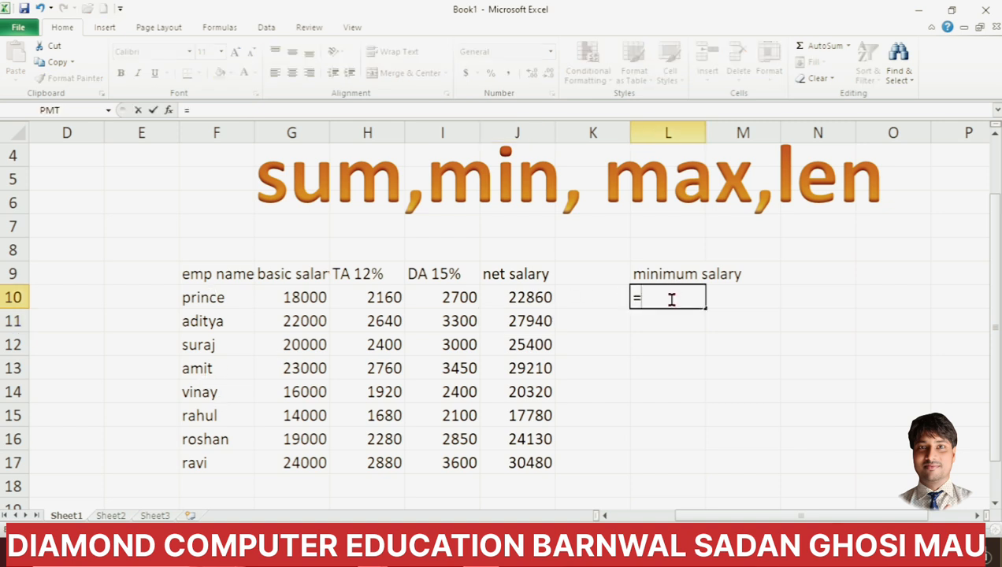
{"action": "type", "text": "min("}
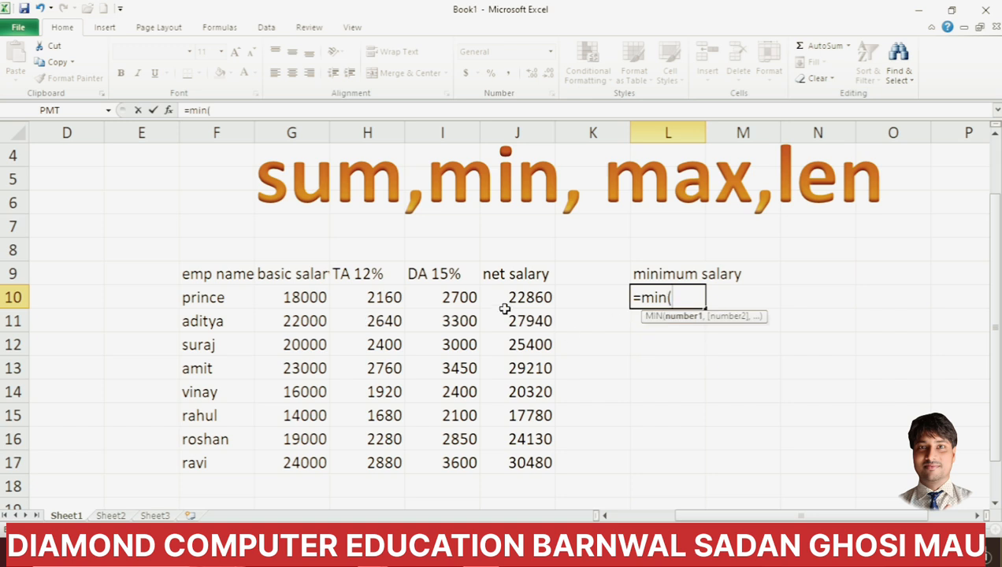
{"action": "left_click_drag", "start_coordinate": [520, 293], "coordinate": [519, 463]}
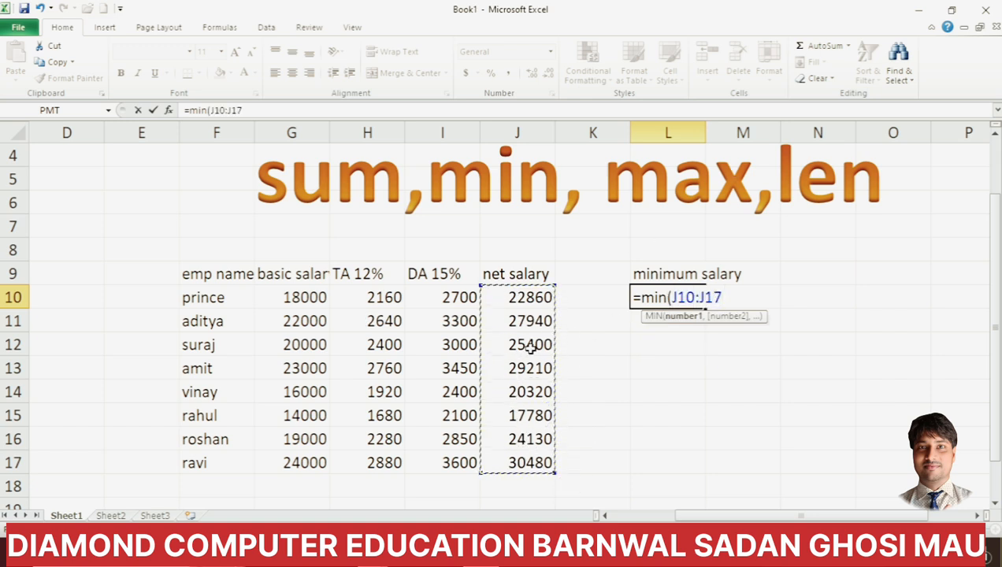
{"action": "type", "text": ")"}
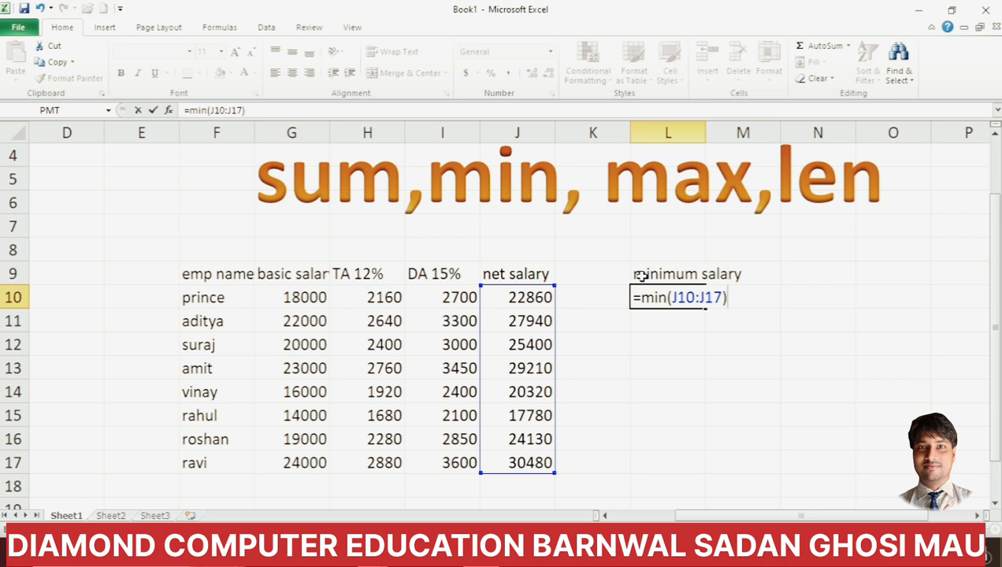
{"action": "key", "text": "Return"}
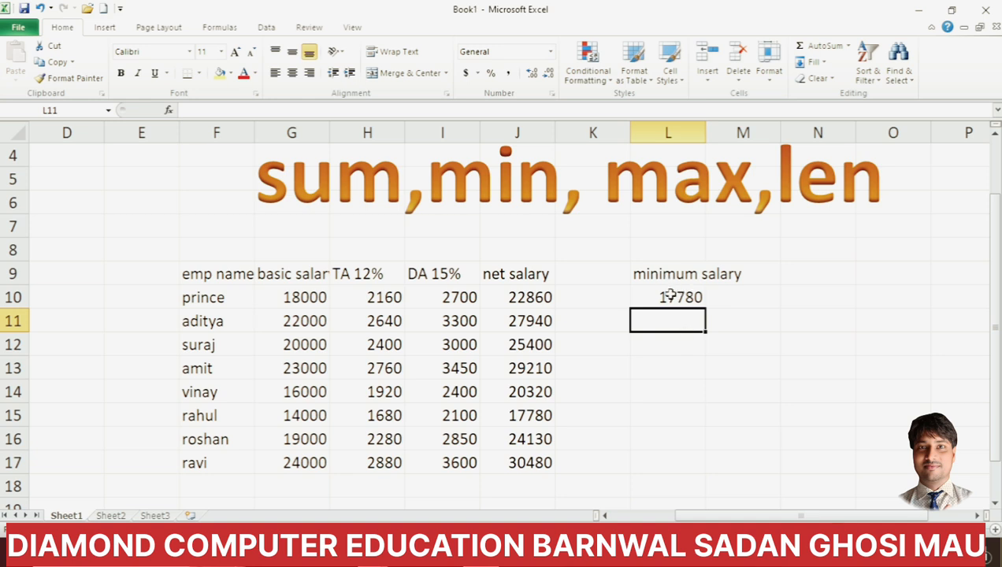
{"action": "left_click", "coordinate": [668, 293]}
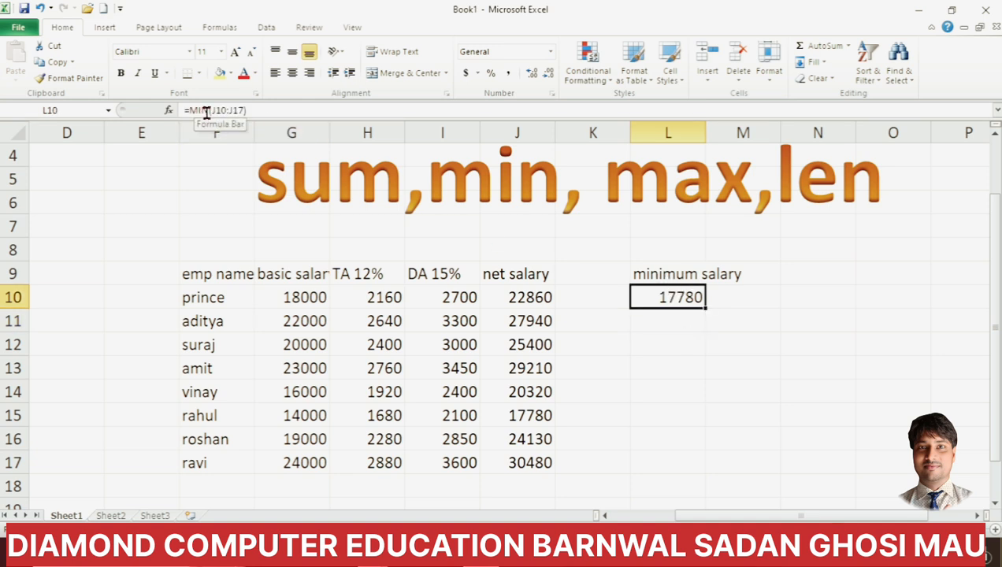
Enter the heading maximum in cell M9, beside the minimum salary heading.
{"action": "left_click", "coordinate": [737, 275]}
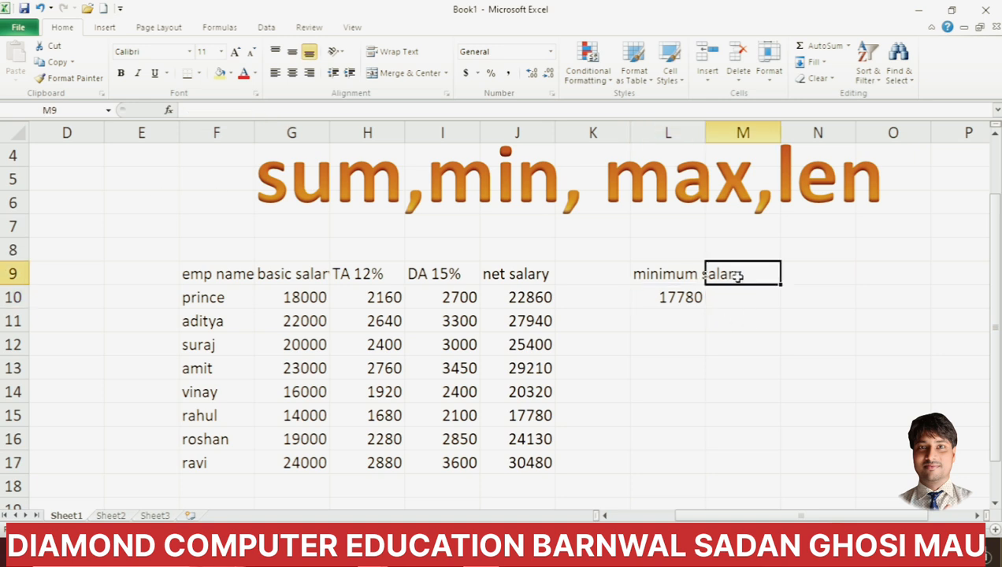
{"action": "type", "text": "ma"}
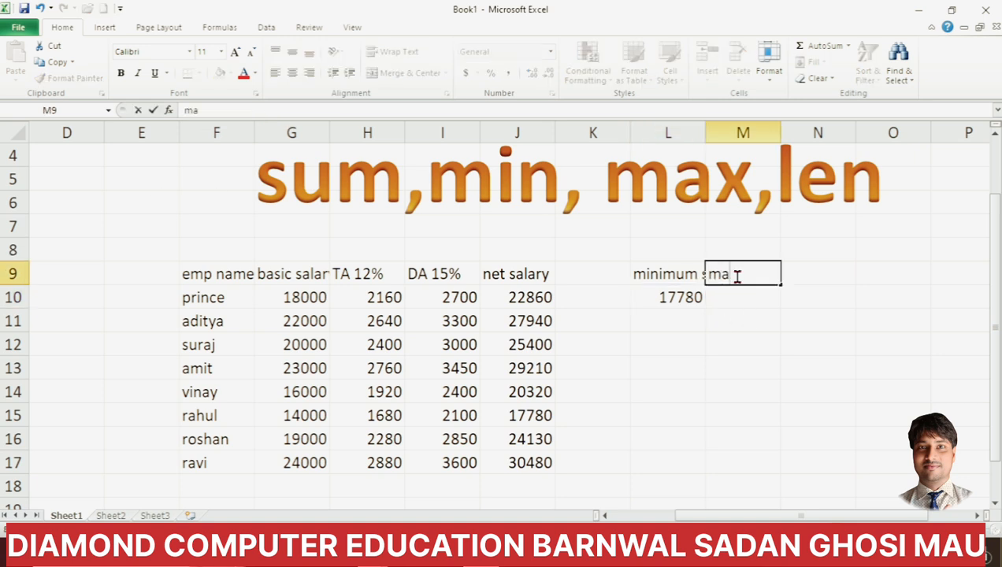
{"action": "type", "text": "ximum"}
{"action": "key", "text": "Return"}
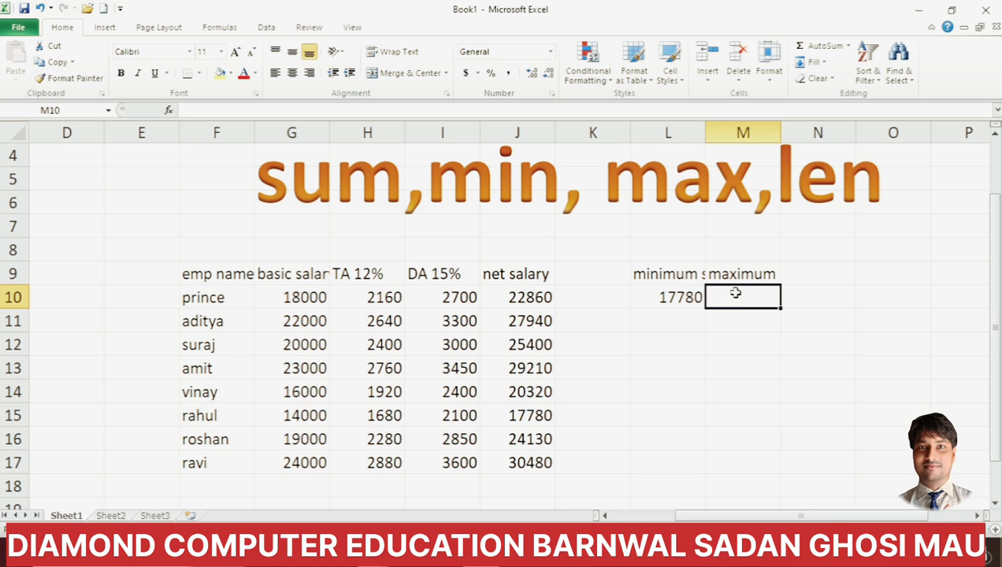
Enter the formula =max(J10:J17) in cell M10 to find the highest net salary.
{"action": "type", "text": "="}
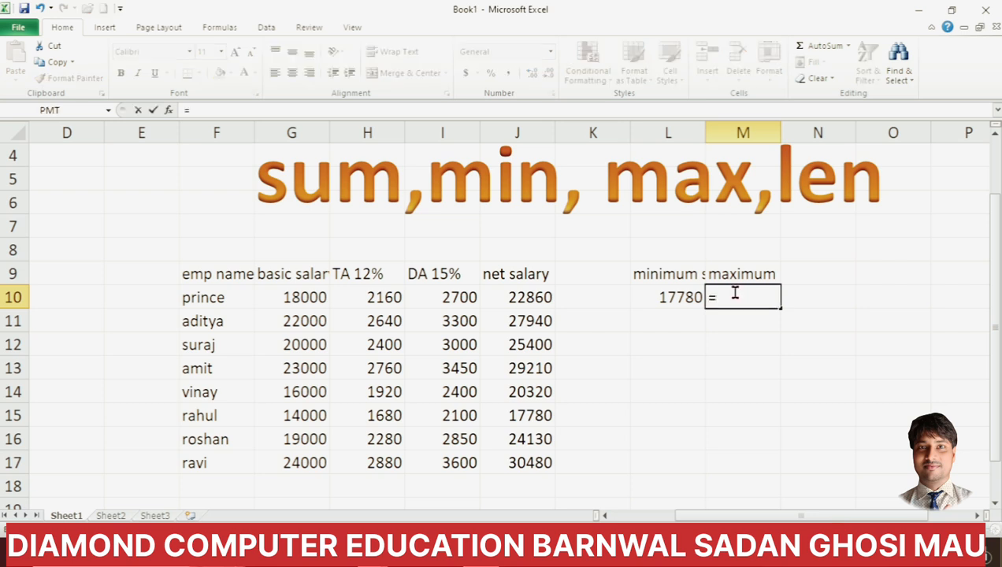
{"action": "type", "text": "max"}
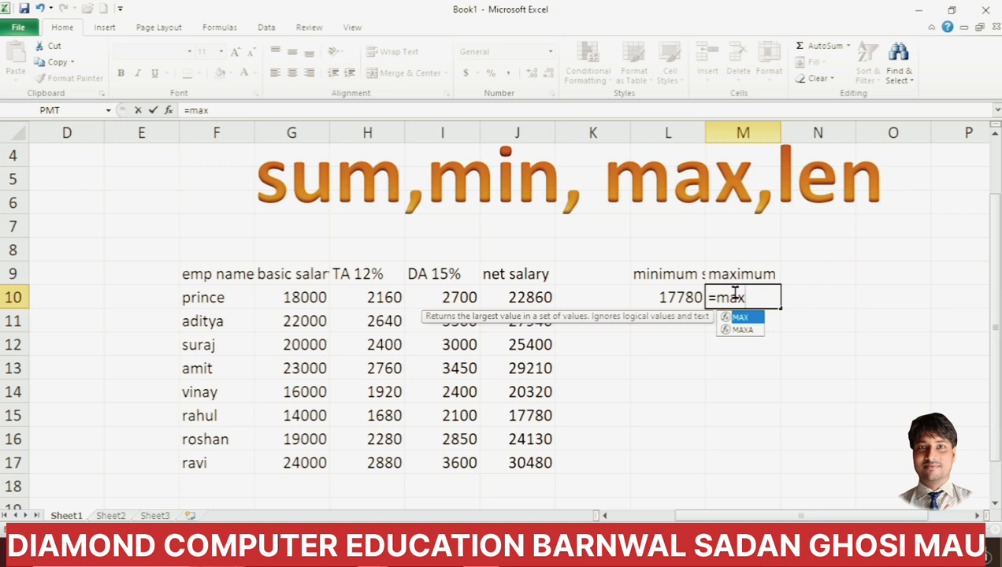
{"action": "type", "text": "("}
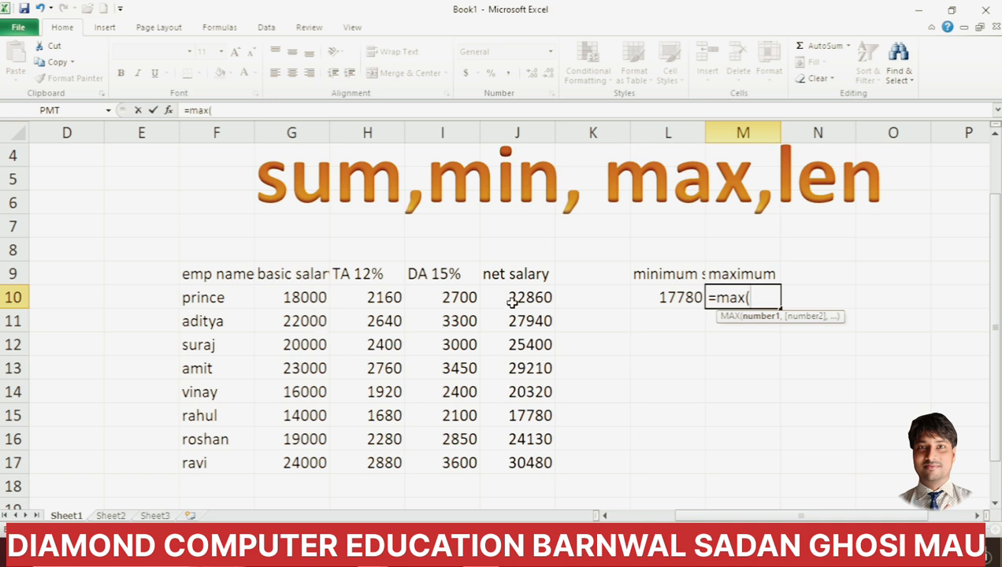
{"action": "left_click_drag", "start_coordinate": [532, 290], "coordinate": [528, 458]}
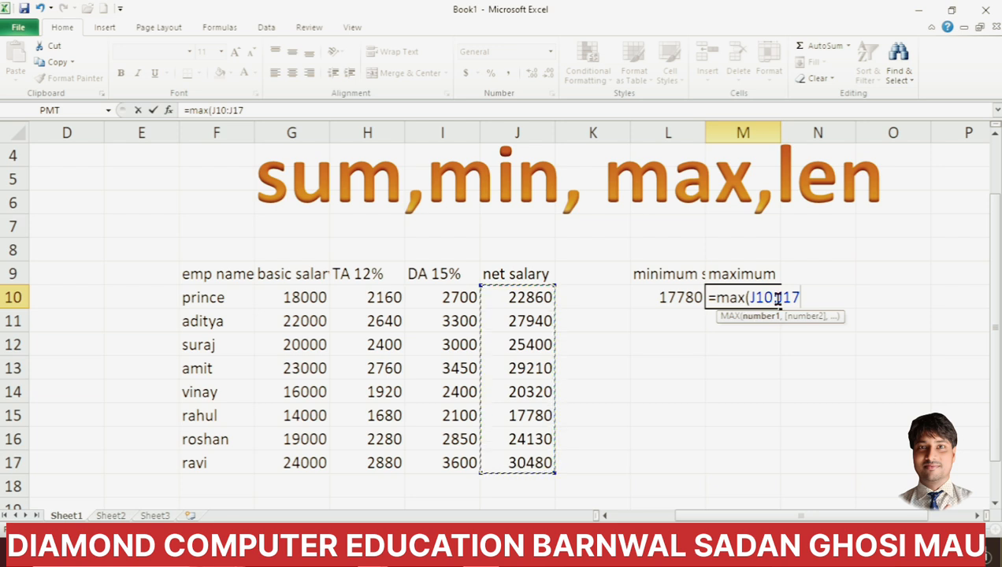
{"action": "type", "text": ")"}
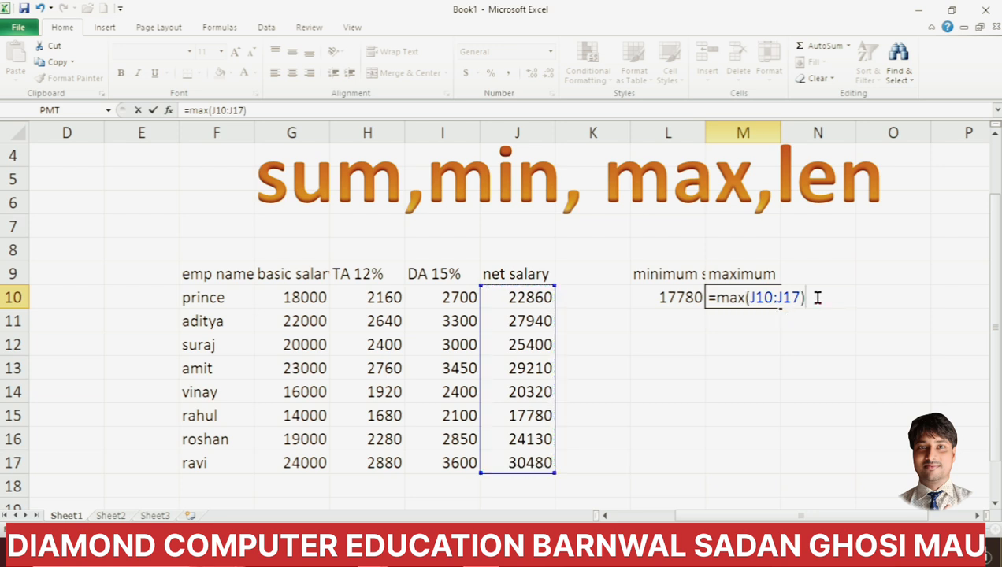
{"action": "key", "text": "Return"}
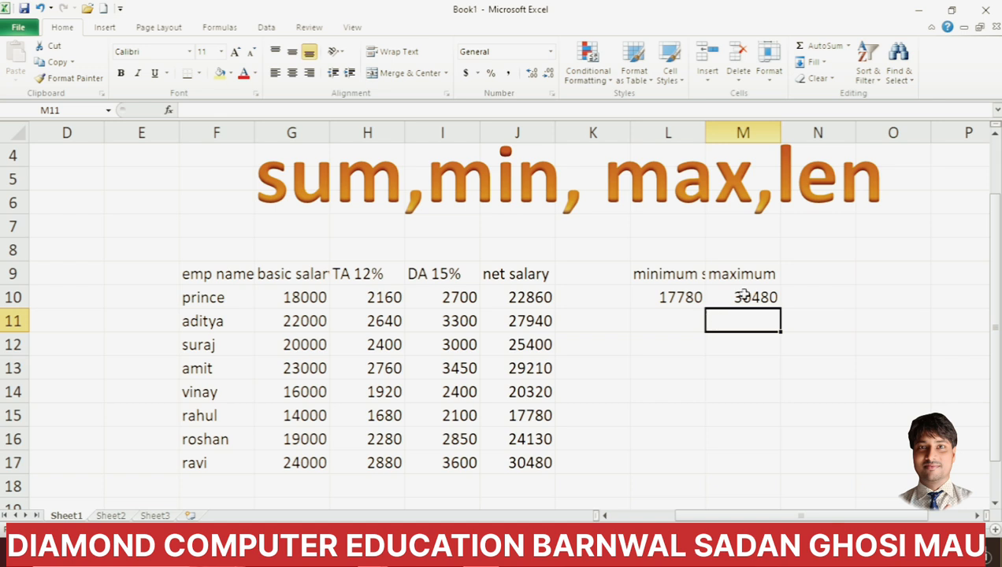
Enter the heading lenth in cell N9, beside the maximum heading.
{"action": "left_click", "coordinate": [816, 272]}
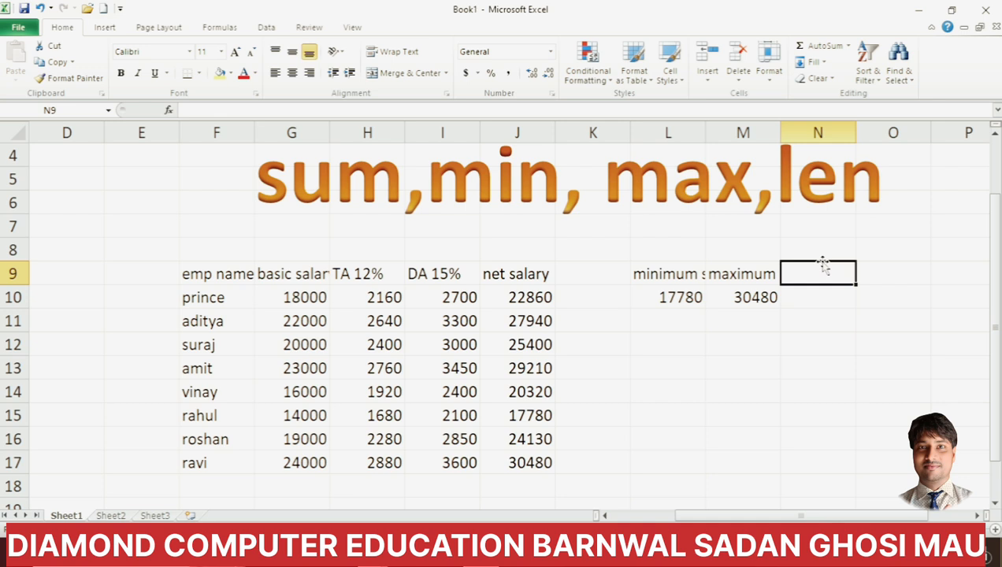
{"action": "type", "text": "len"}
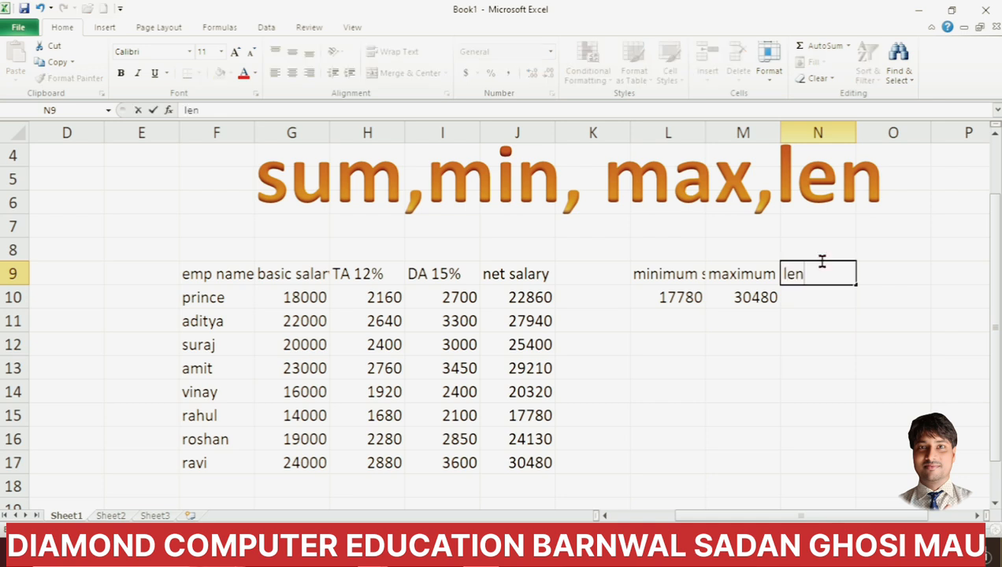
{"action": "type", "text": "th"}
{"action": "key", "text": "Return"}
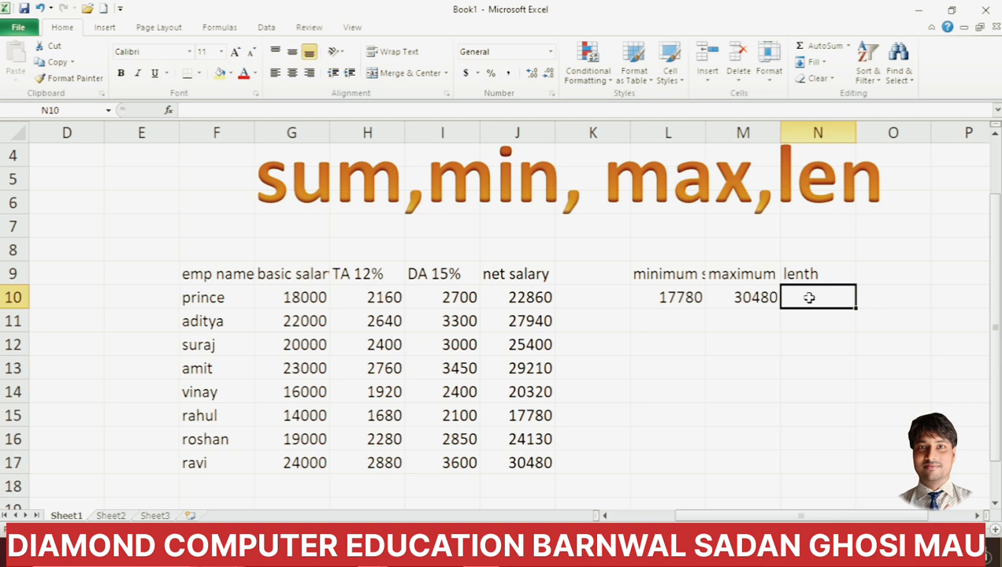
Enter the formula =len(M10) in cell N10 to count the characters of the maximum salary.
{"action": "type", "text": "="}
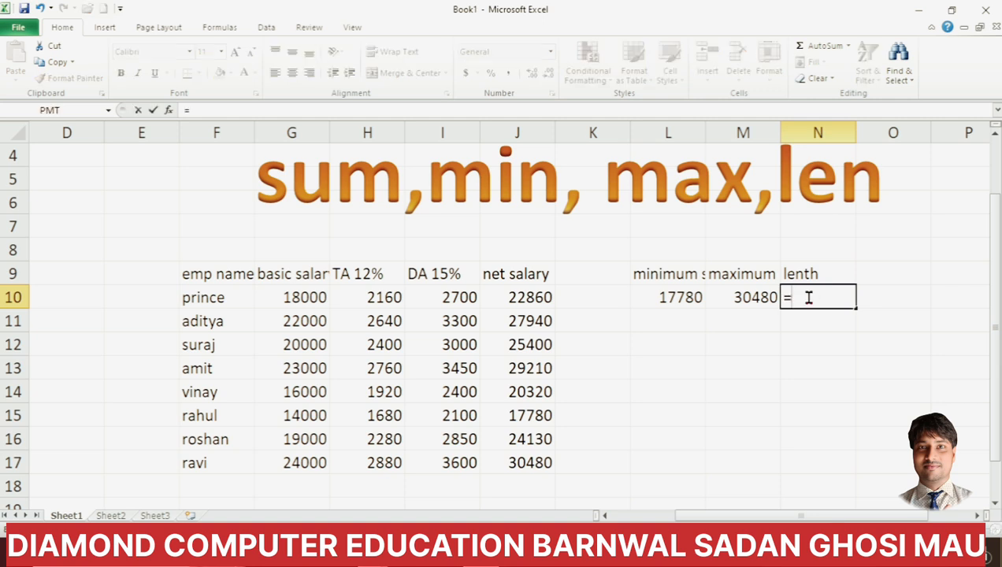
{"action": "type", "text": "len"}
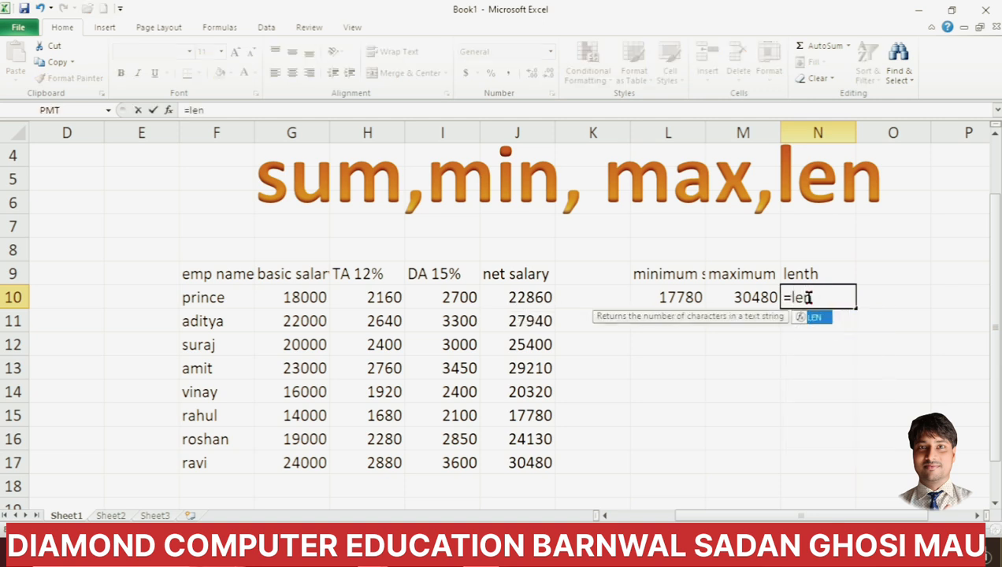
{"action": "type", "text": "("}
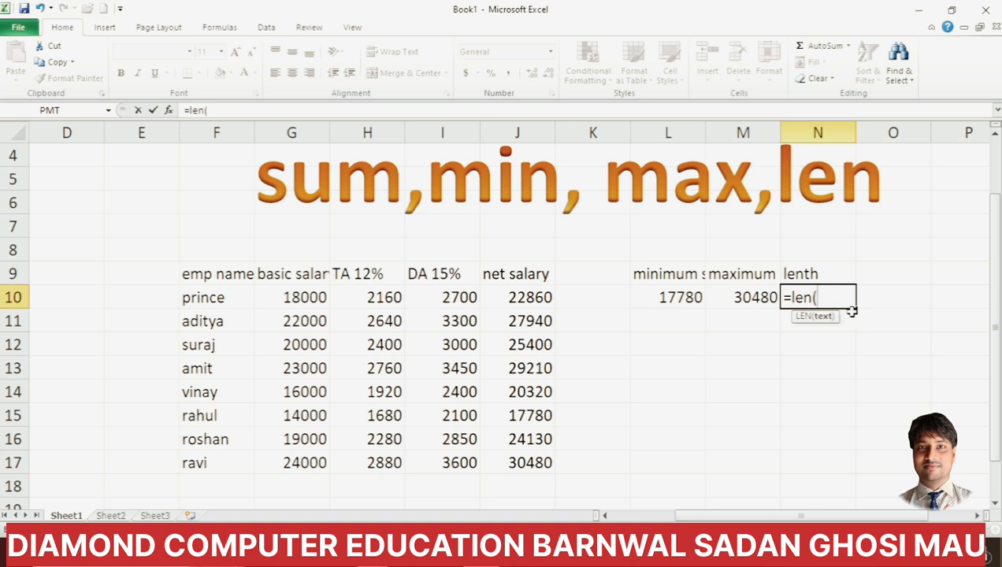
{"action": "left_click", "coordinate": [751, 296]}
{"action": "type", "text": ")"}
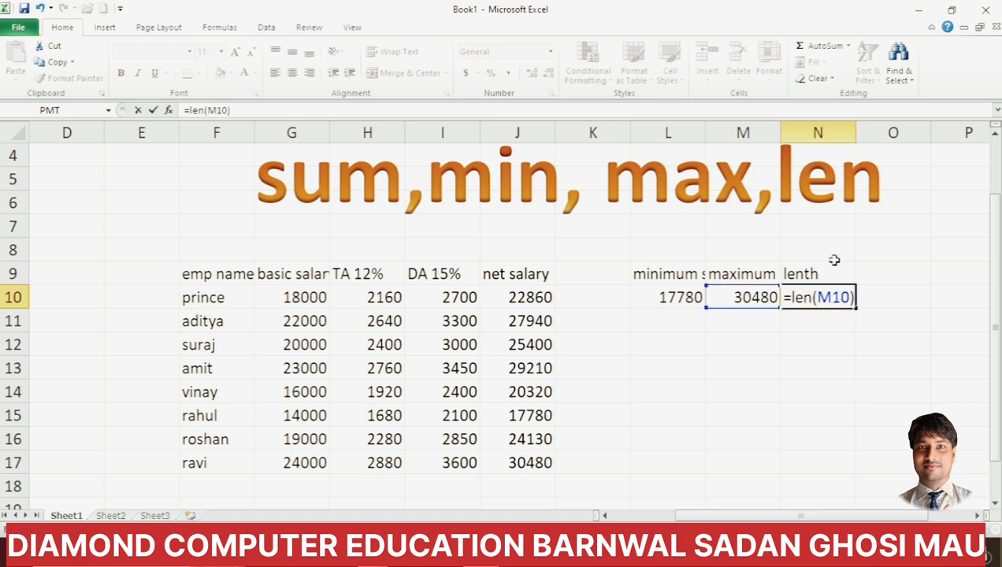
{"action": "key", "text": "Return"}
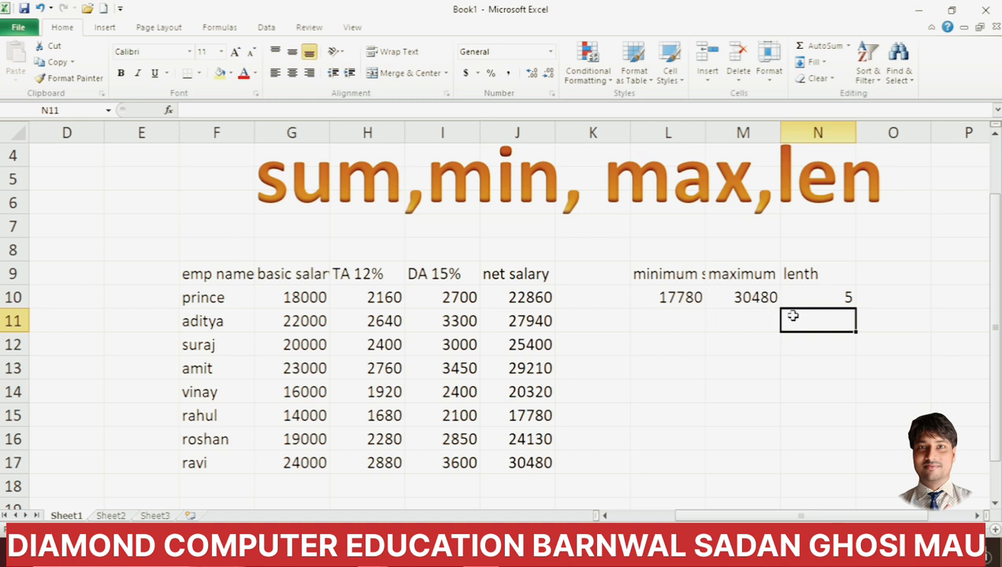
{"action": "left_click", "coordinate": [127, 294]}
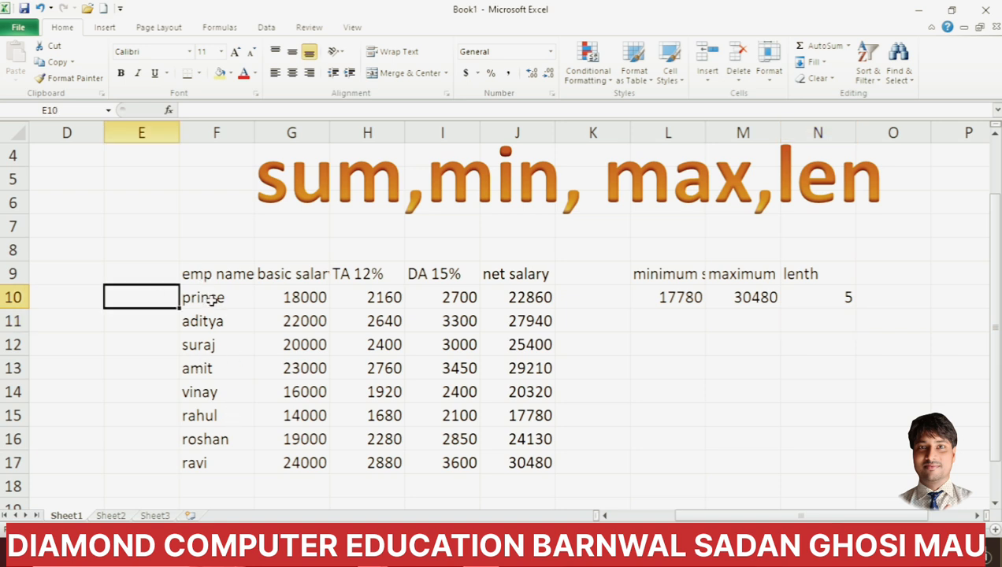
{"action": "type", "text": "=lenth"}
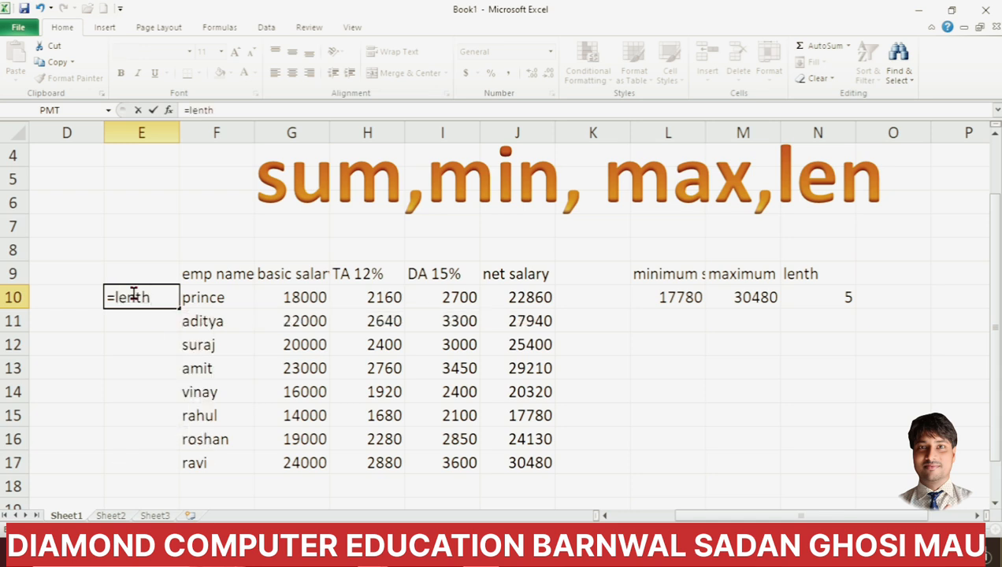
{"action": "key", "text": "BackSpace"}
{"action": "key", "text": "BackSpace"}
{"action": "key", "text": "BackSpace"}
{"action": "key", "text": "BackSpace"}
{"action": "key", "text": "Escape"}
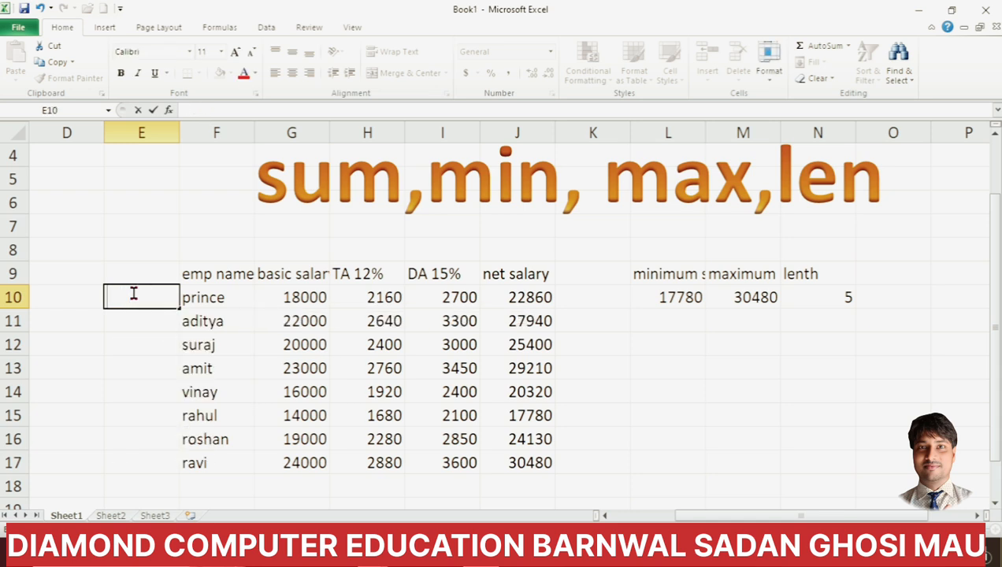
Clear the length formula from cell N10 and move the lenth heading from N9 to O9.
{"action": "left_click", "coordinate": [840, 295]}
{"action": "double_click", "coordinate": [843, 296]}
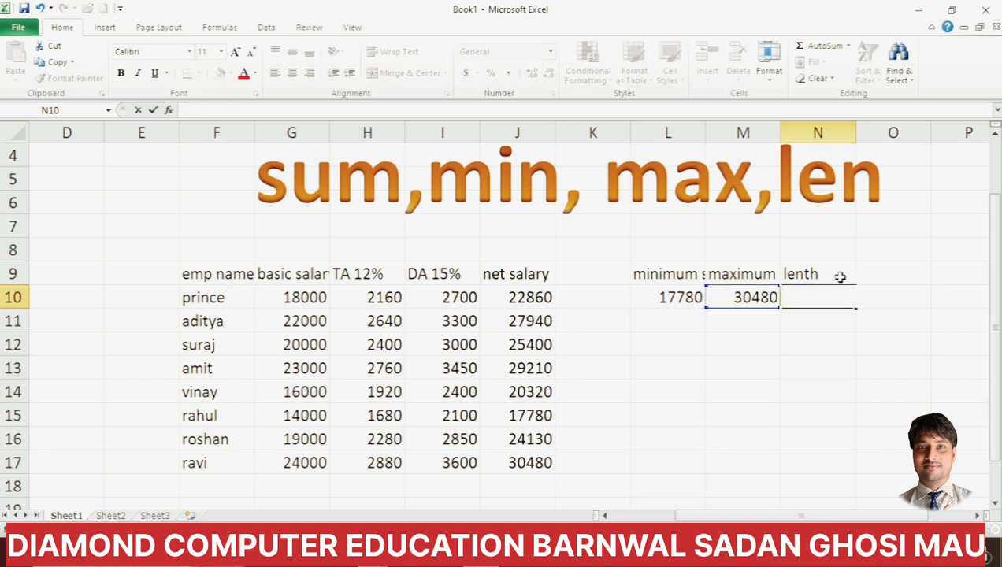
{"action": "left_click", "coordinate": [832, 275]}
{"action": "left_click_drag", "start_coordinate": [847, 267], "coordinate": [881, 274]}
Enter the formula =len(F10) in cell O10 and fill it down to O17 to count the characters in every employee name.
{"action": "left_click", "coordinate": [880, 292]}
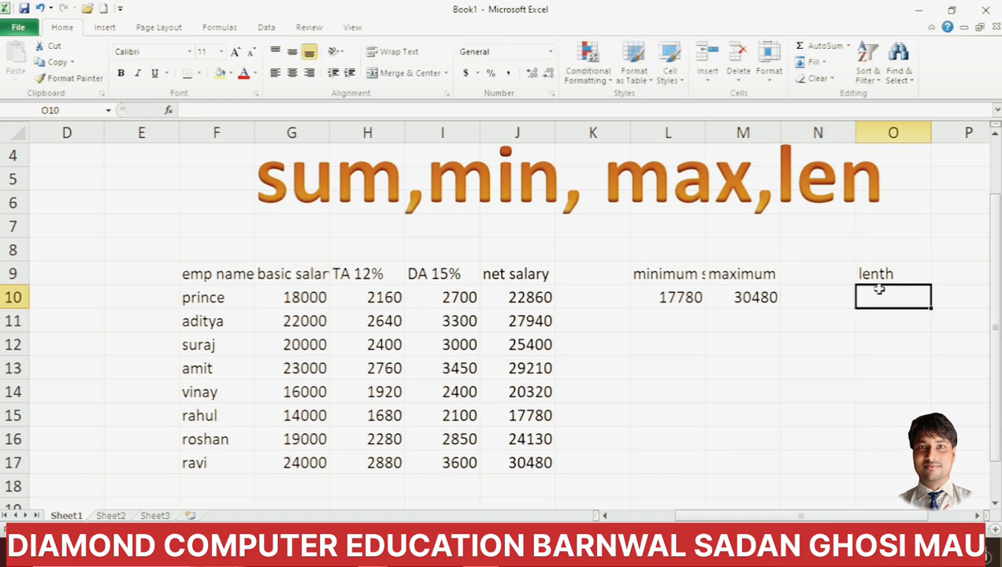
{"action": "type", "text": "=le"}
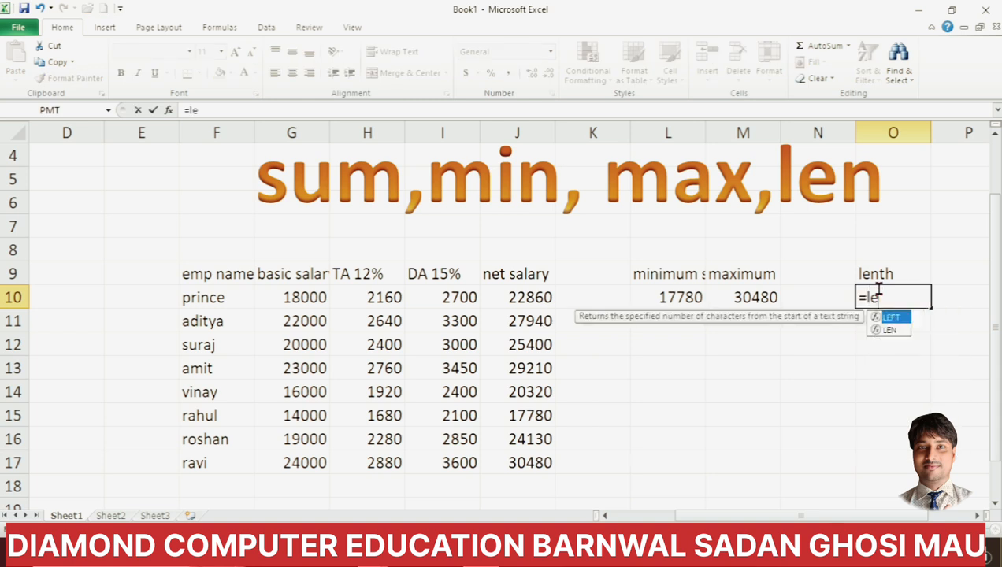
{"action": "type", "text": "n("}
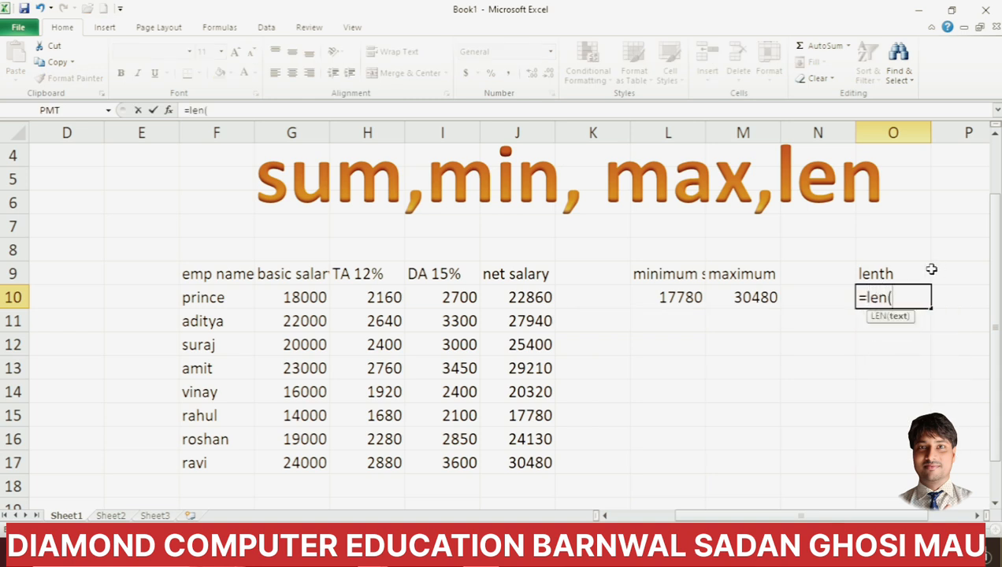
{"action": "left_click", "coordinate": [211, 296]}
{"action": "type", "text": ")"}
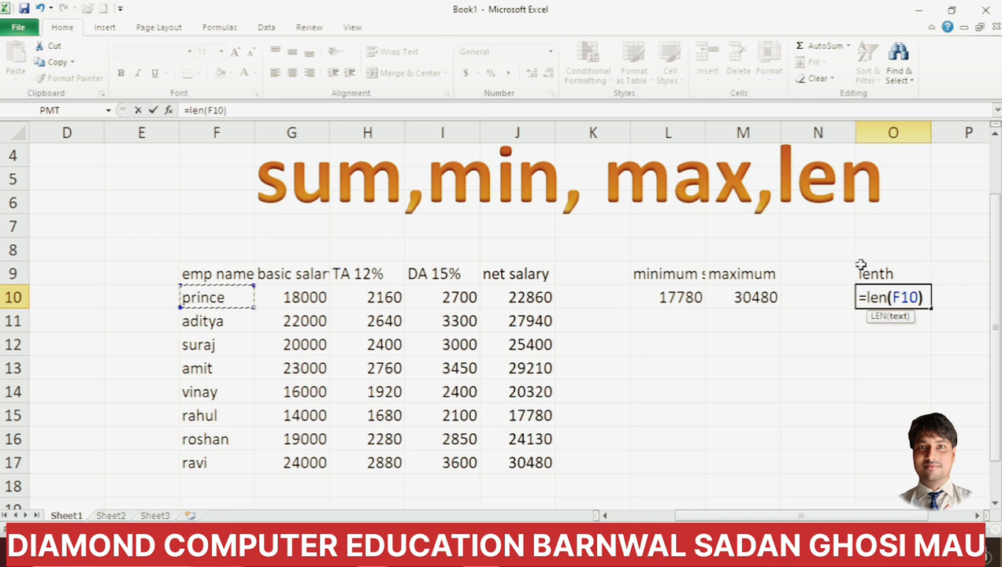
{"action": "key", "text": "Return"}
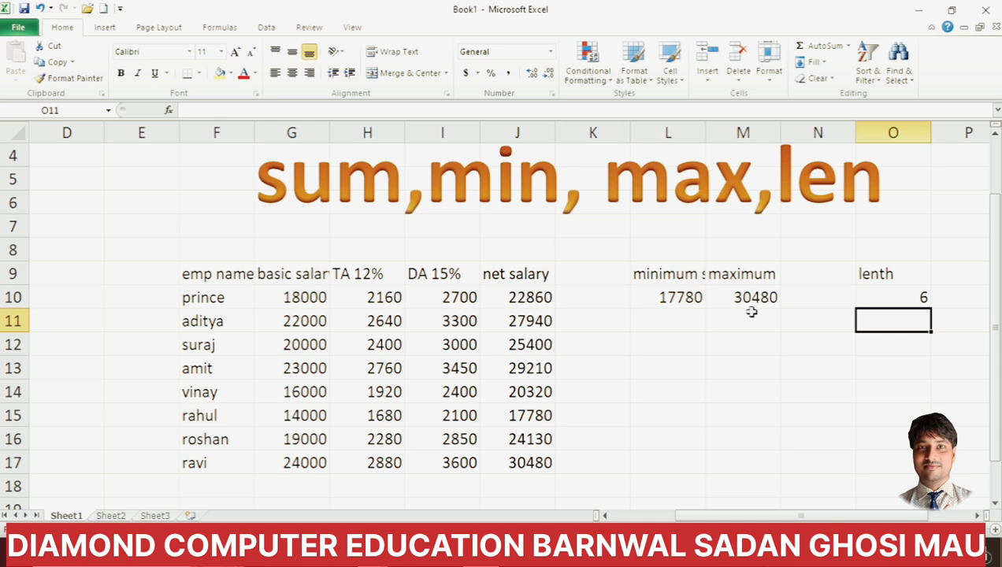
{"action": "left_click", "coordinate": [905, 297]}
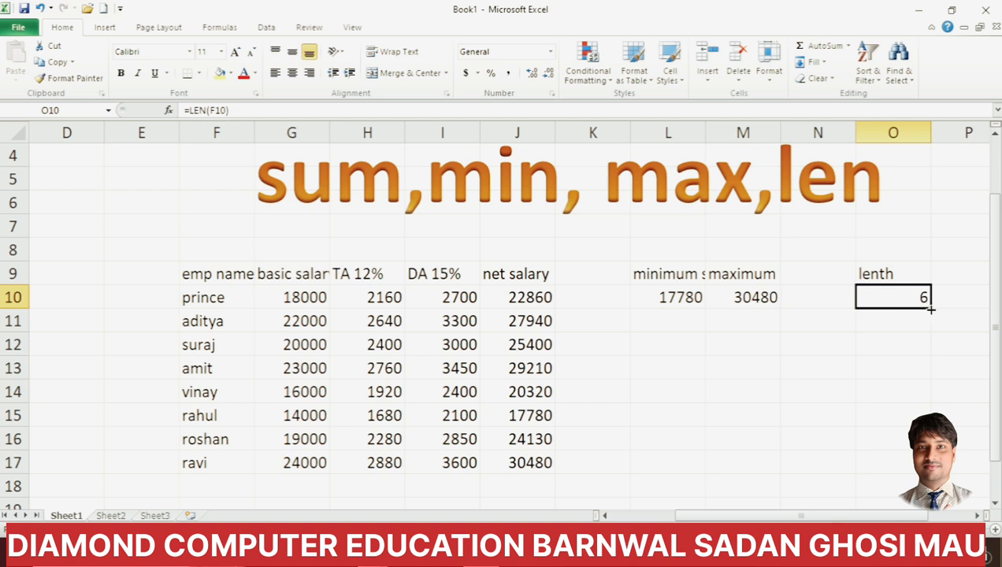
{"action": "left_click_drag", "start_coordinate": [930, 309], "coordinate": [914, 483]}
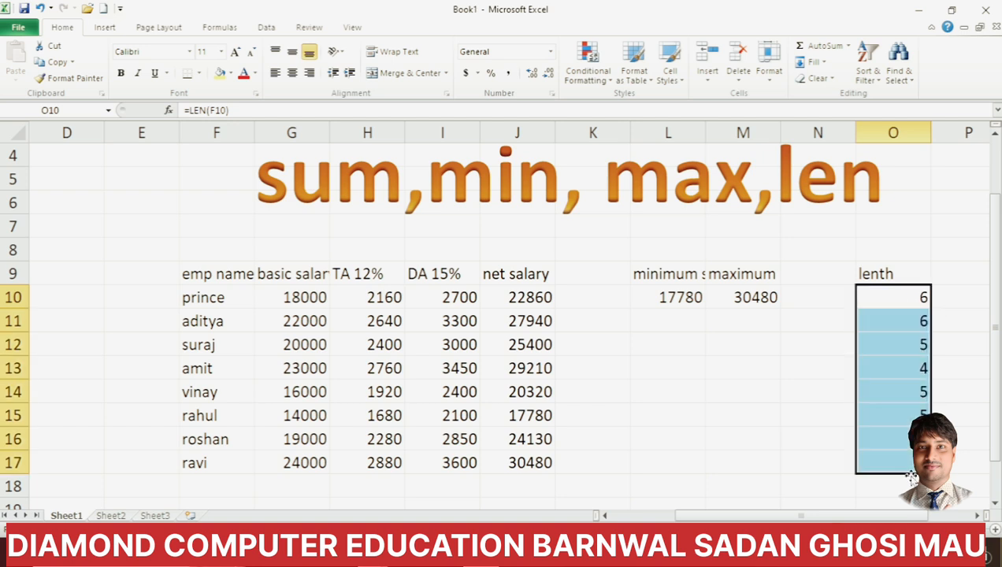